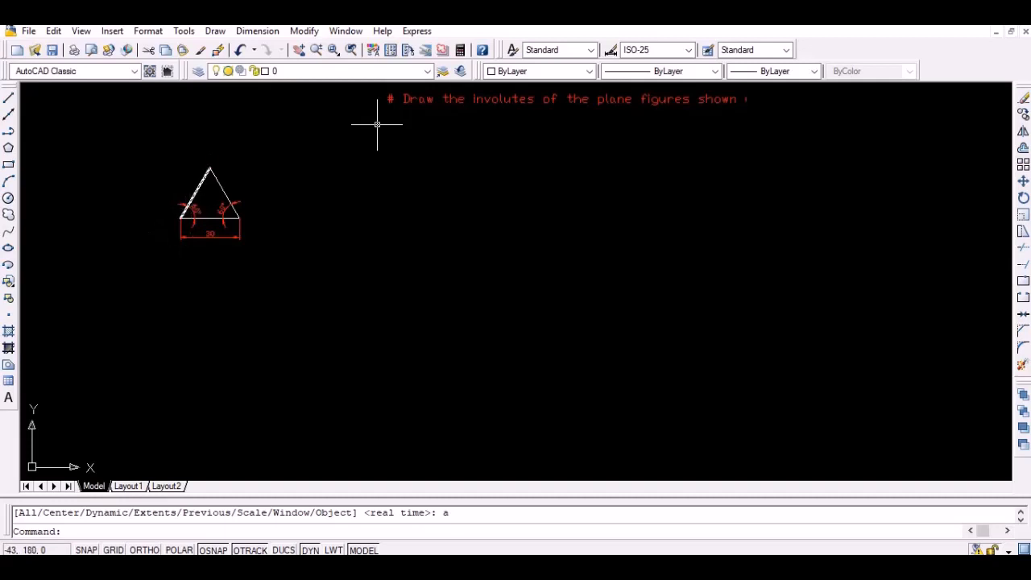
Open the Layer list to change the current layer
click(425, 72)
Make blue the current layer and pan to make room beside the reference triangle
click(395, 100)
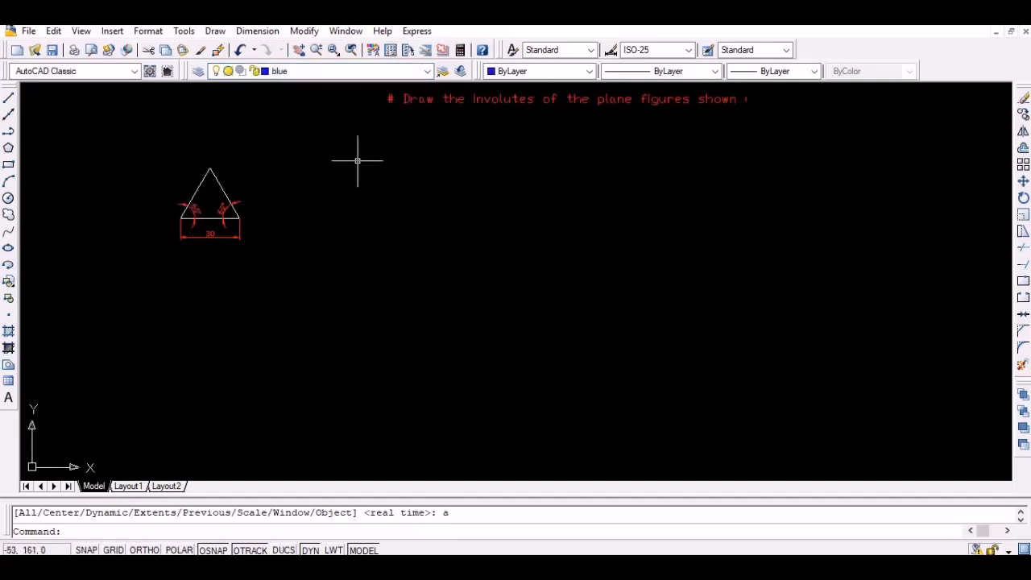
scroll(357, 161, up, 2)
middle_drag(310, 202, 343, 196)
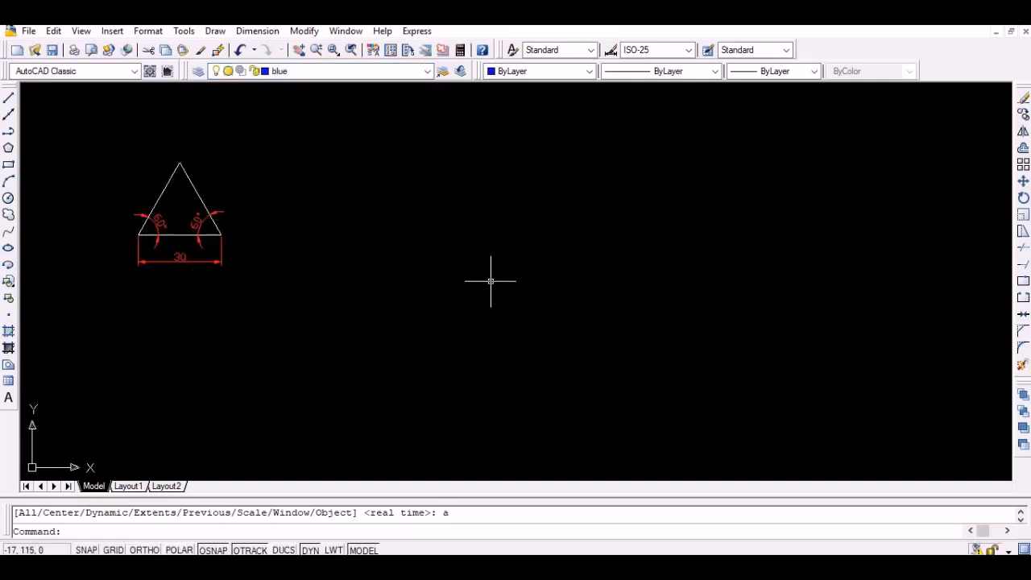
Draw a closed triangle with a 30-unit base and a 30-unit side at 120°, Ortho off
text(l)
key(Return)
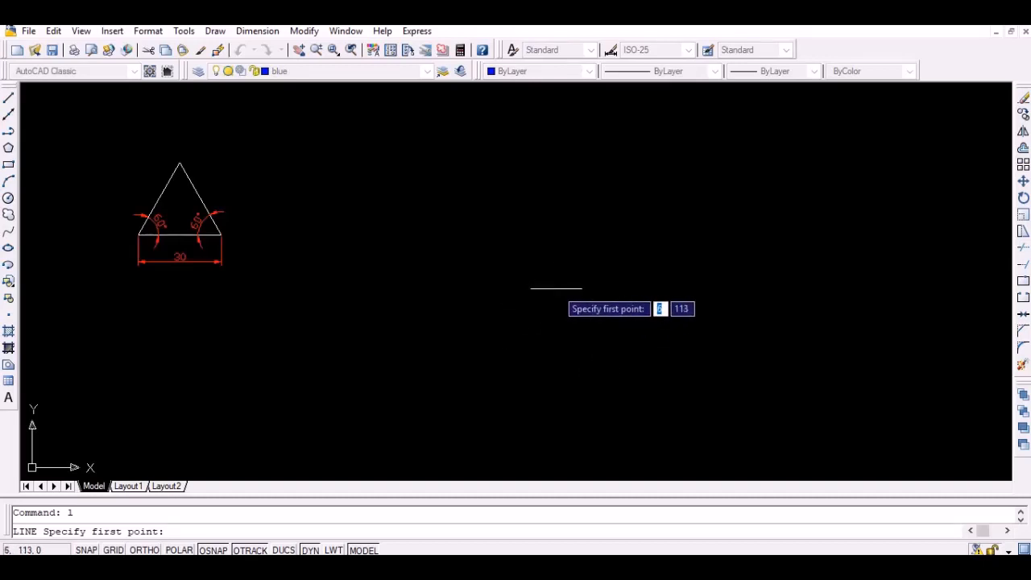
click(555, 270)
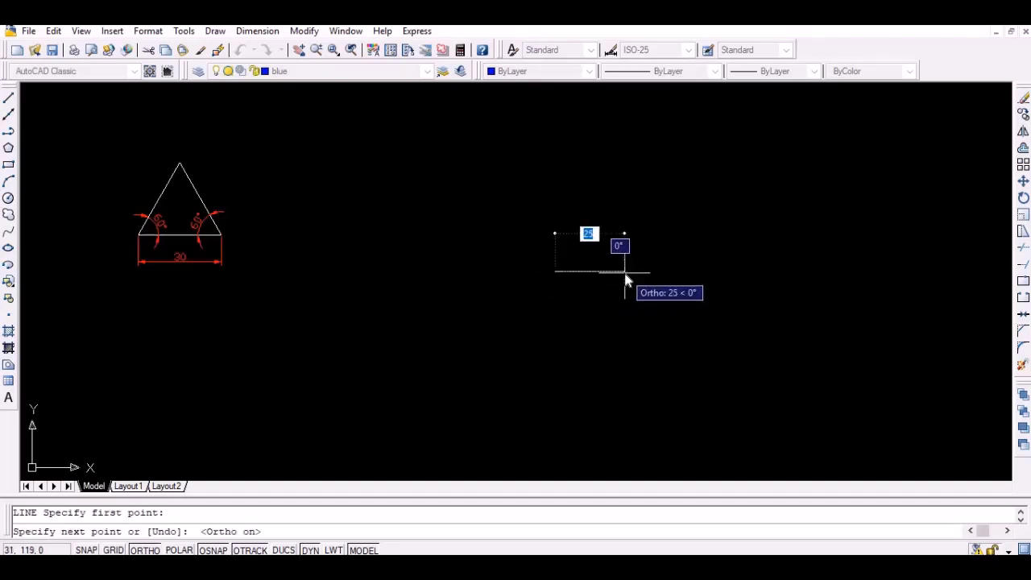
text(30)
key(Return)
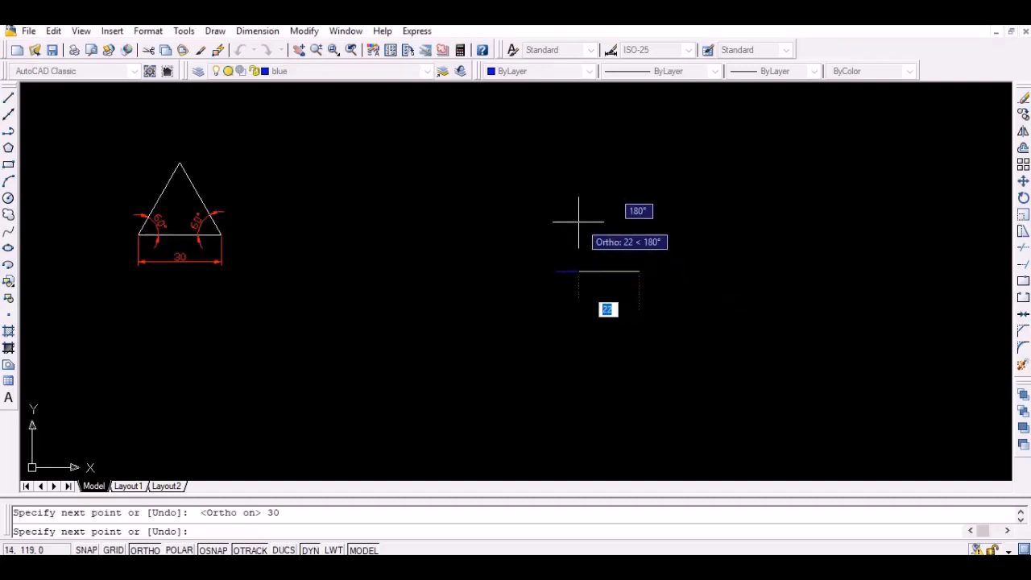
key(F8)
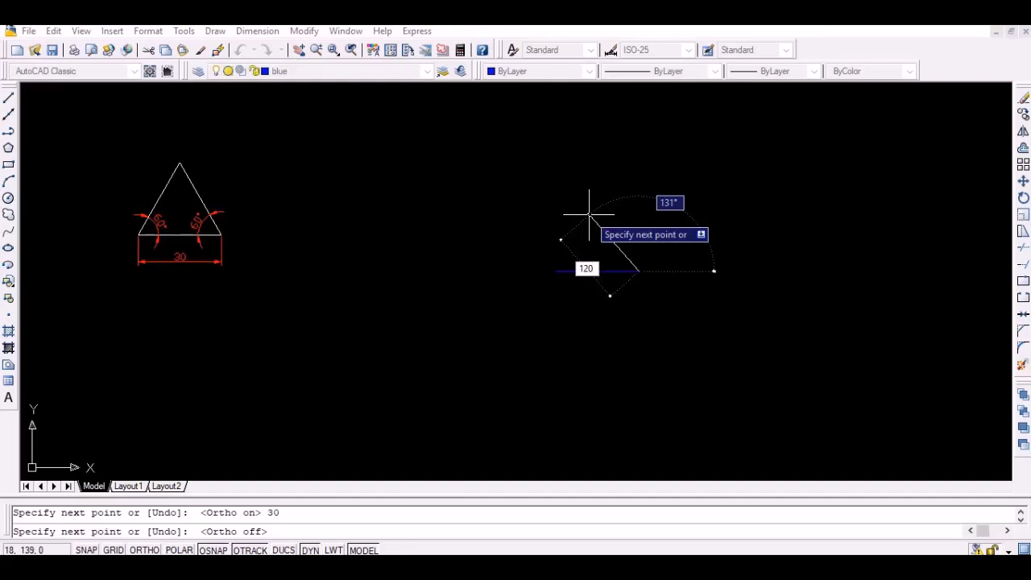
key(Tab)
text(3)
key(Return)
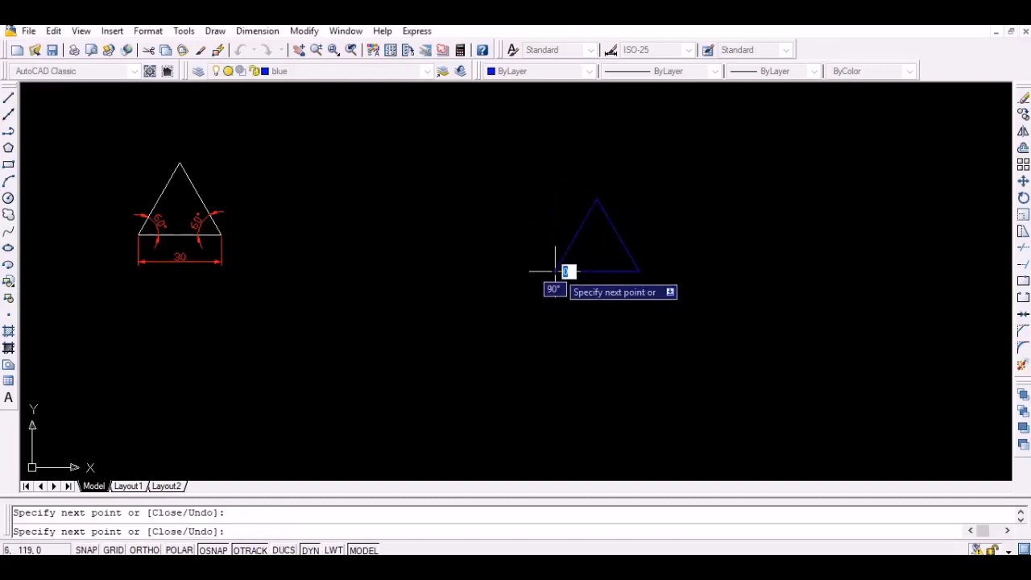
key(Return)
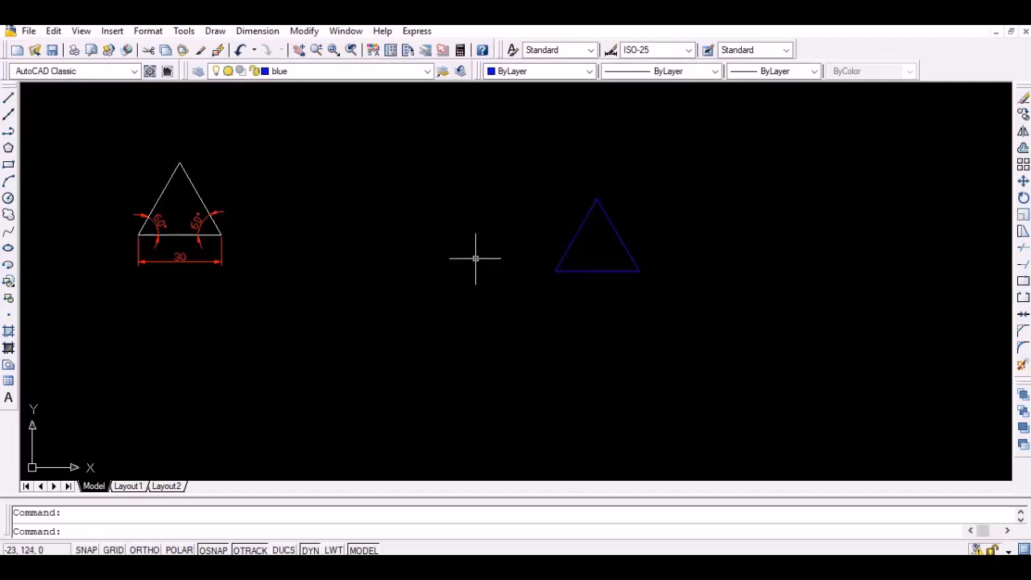
Extend the blue triangle's side beyond the apex and its base leftward past the lower-left corner
text(l)
key(Return)
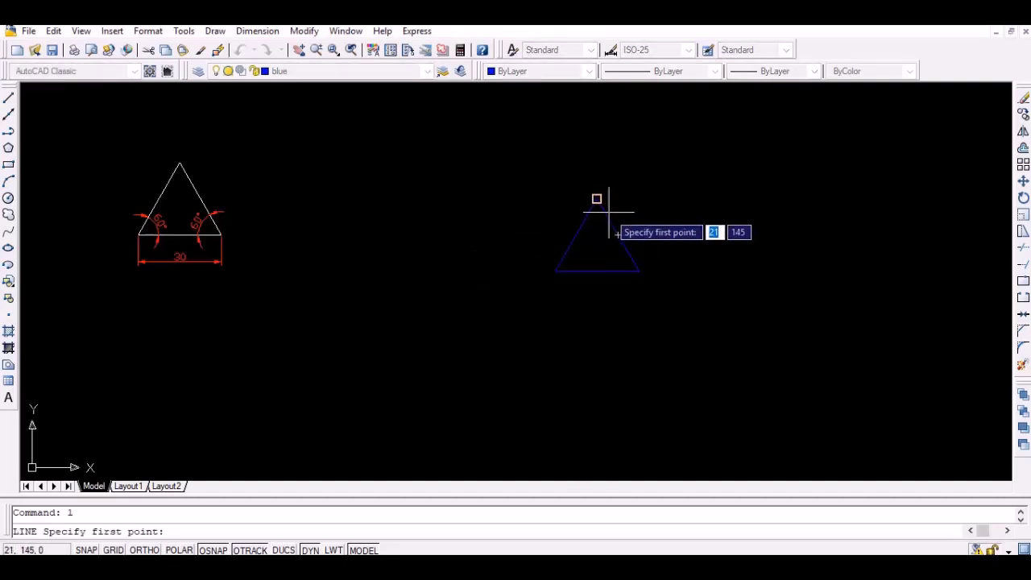
click(596, 198)
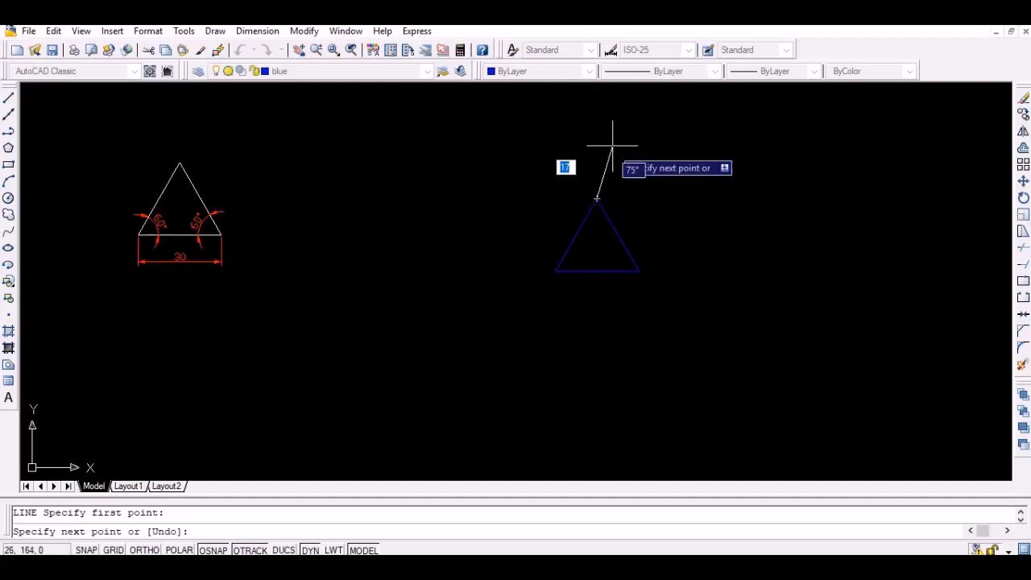
click(655, 101)
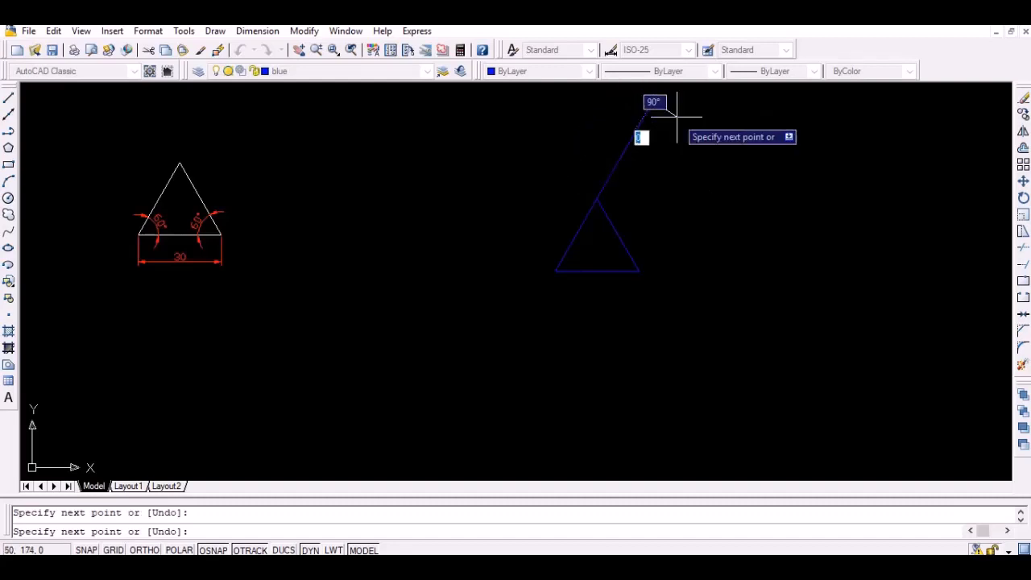
key(Return)
key(Return)
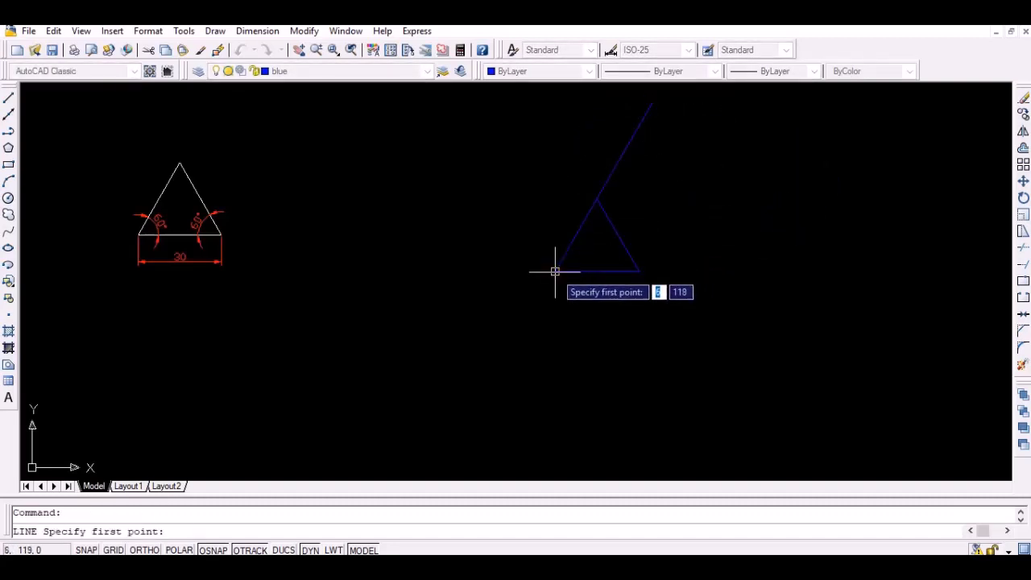
click(556, 271)
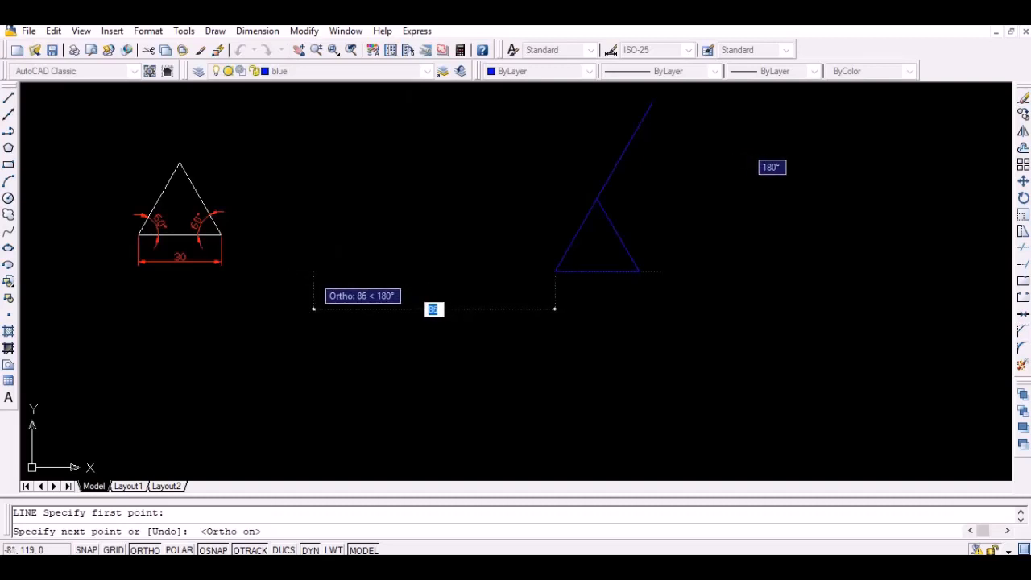
click(313, 309)
key(Return)
key(Return)
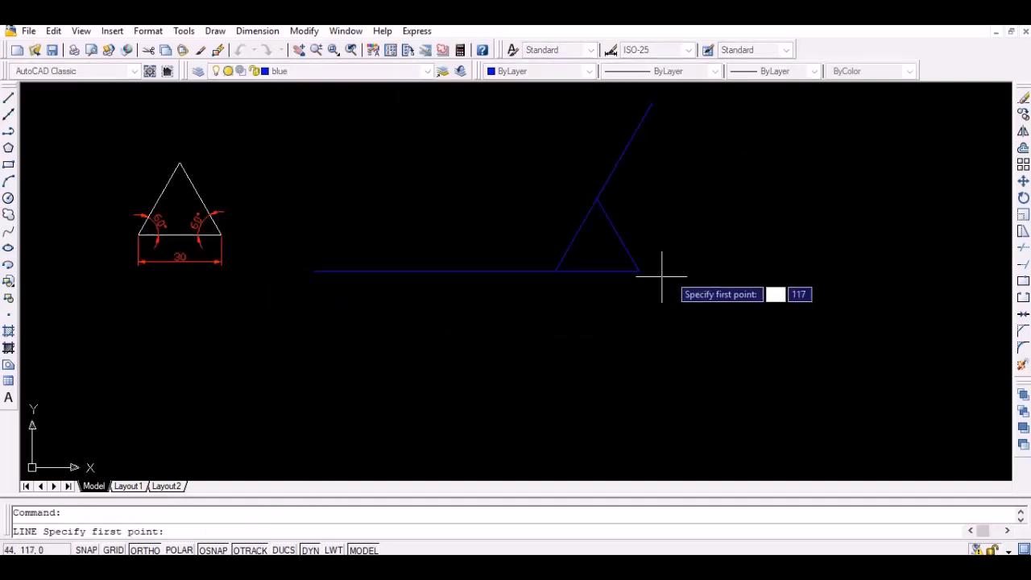
Extend the right side downward at 300° past the lower-right corner
click(639, 272)
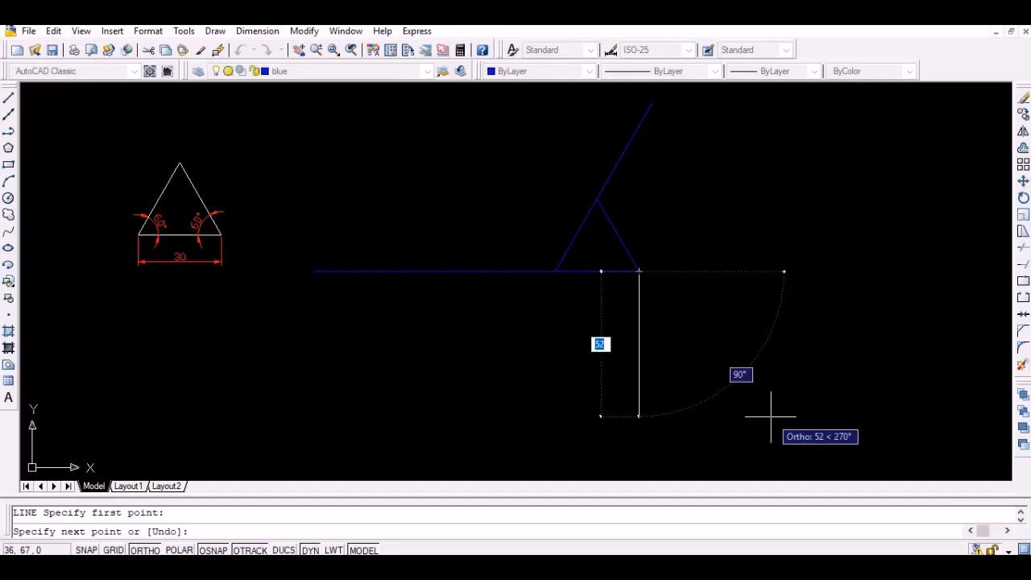
key(F8)
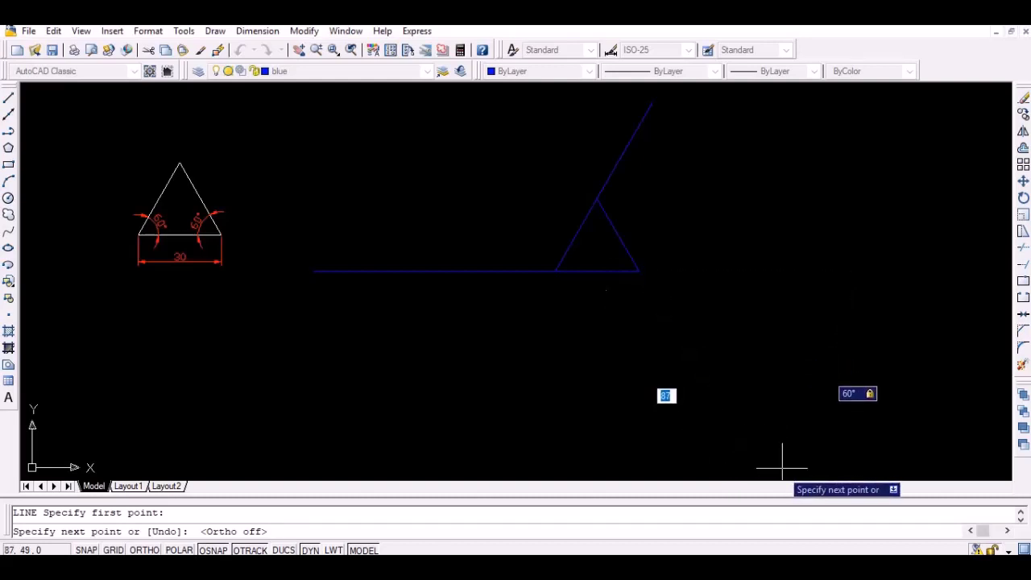
middle_drag(775, 441, 758, 389)
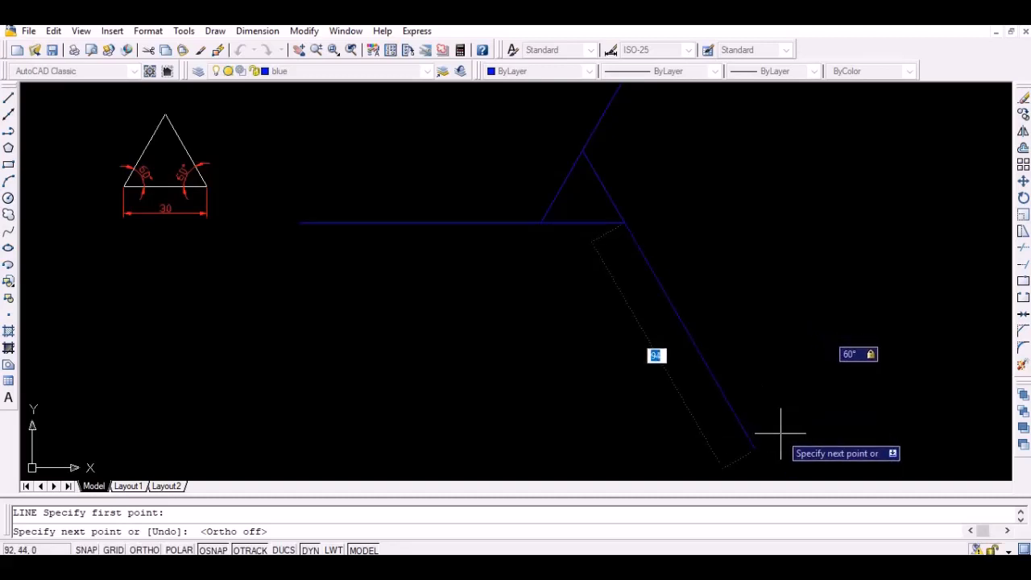
click(754, 448)
key(Return)
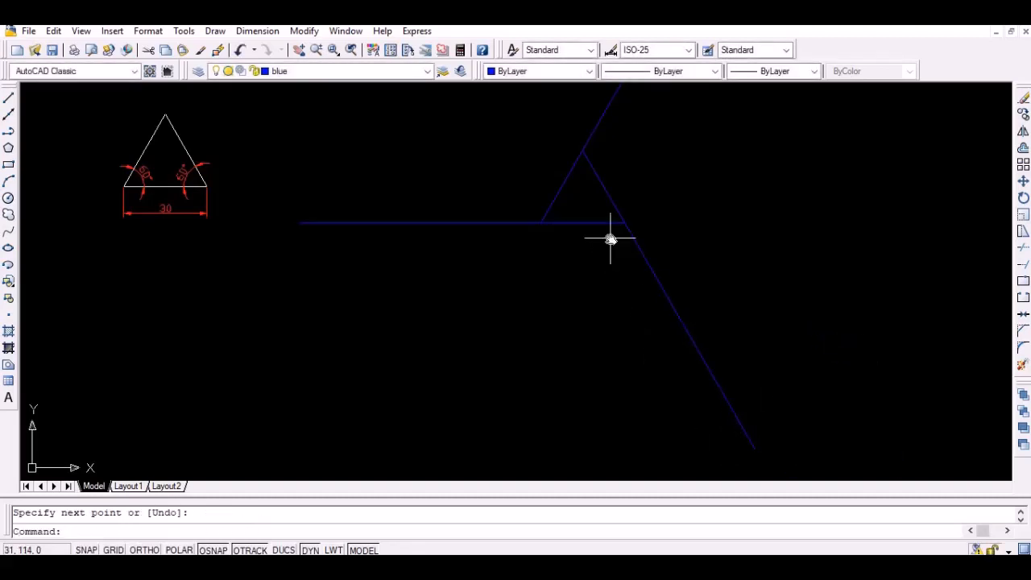
middle_drag(609, 237, 612, 314)
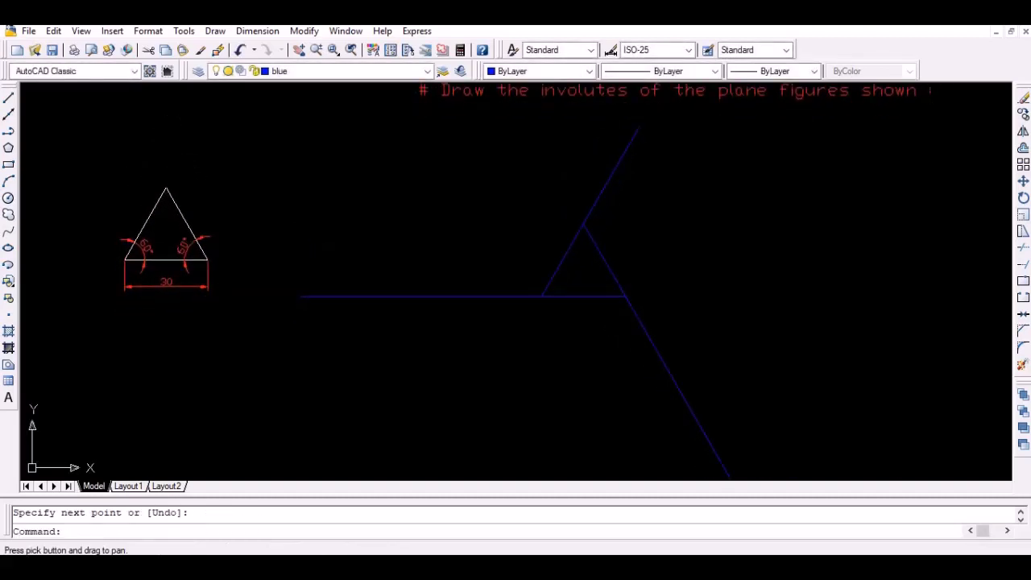
click(427, 74)
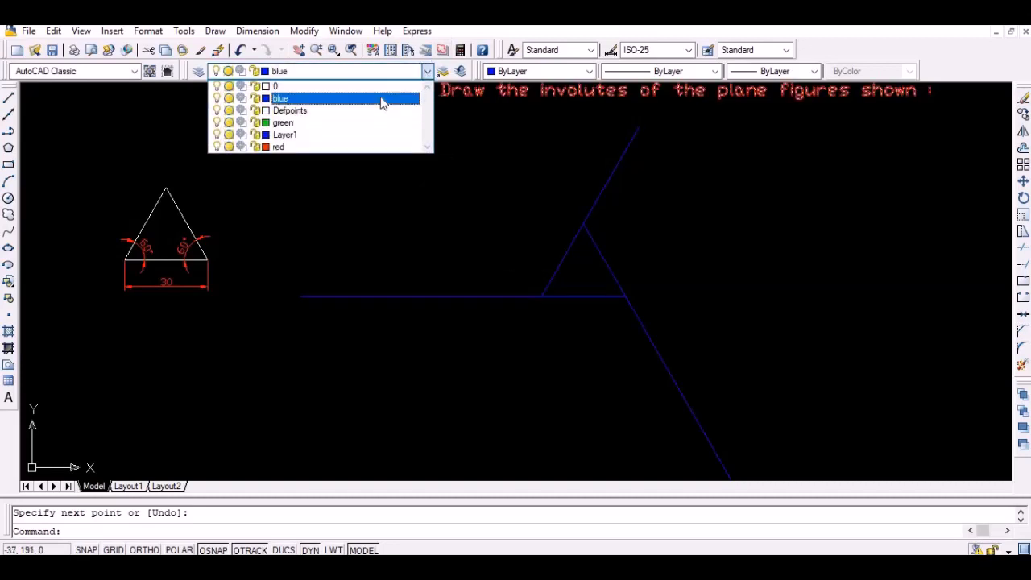
On layer 0, draw the first involute arc centred on the apex, starting at the right base corner
click(378, 87)
key(ctrl+z)
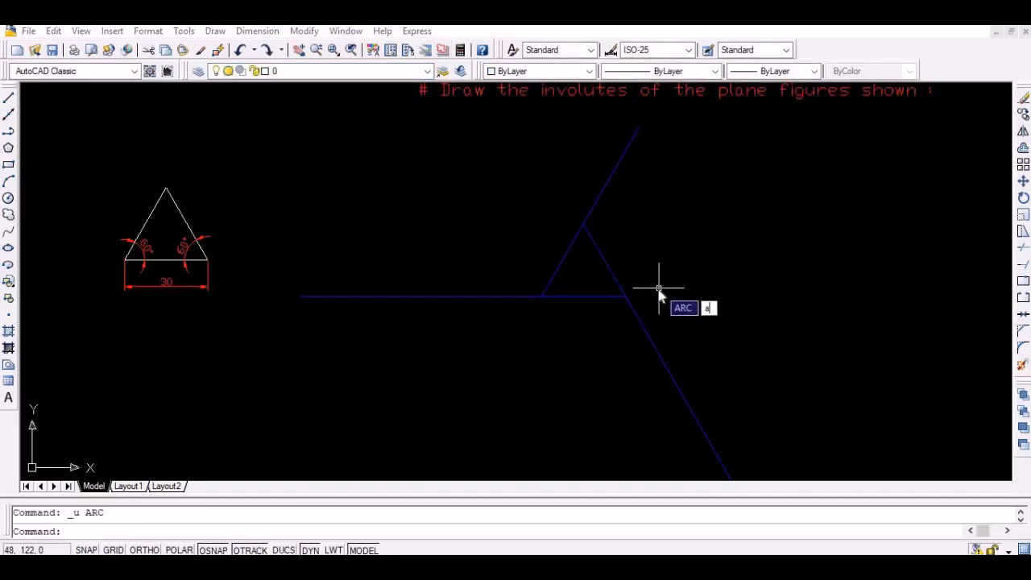
key(Return)
text(c)
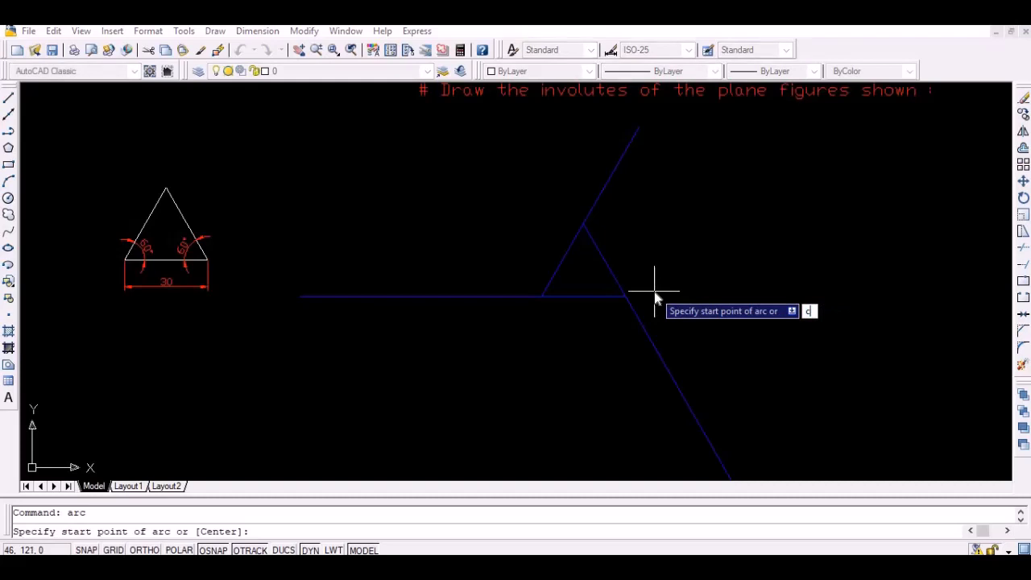
key(Return)
click(584, 226)
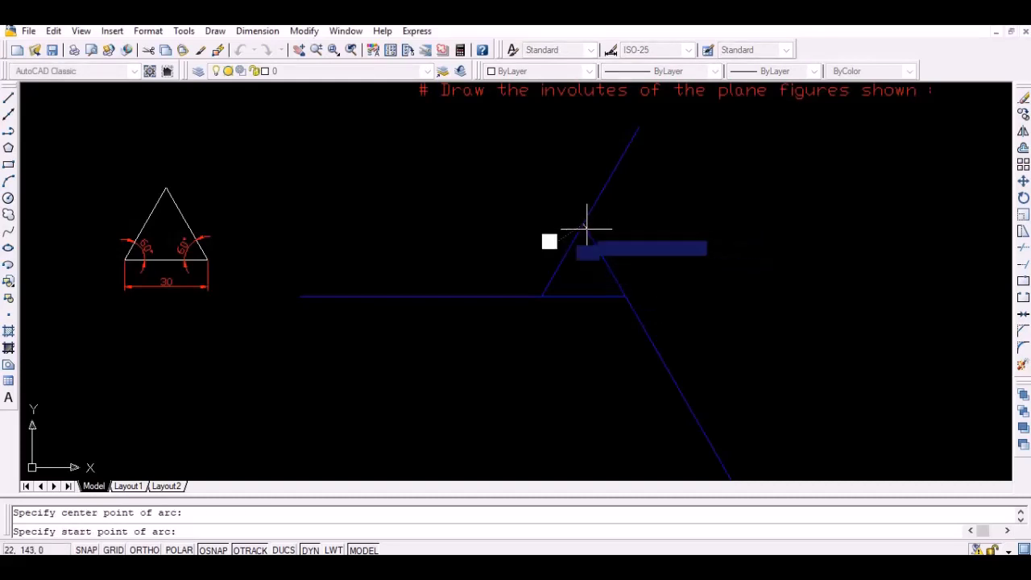
click(625, 296)
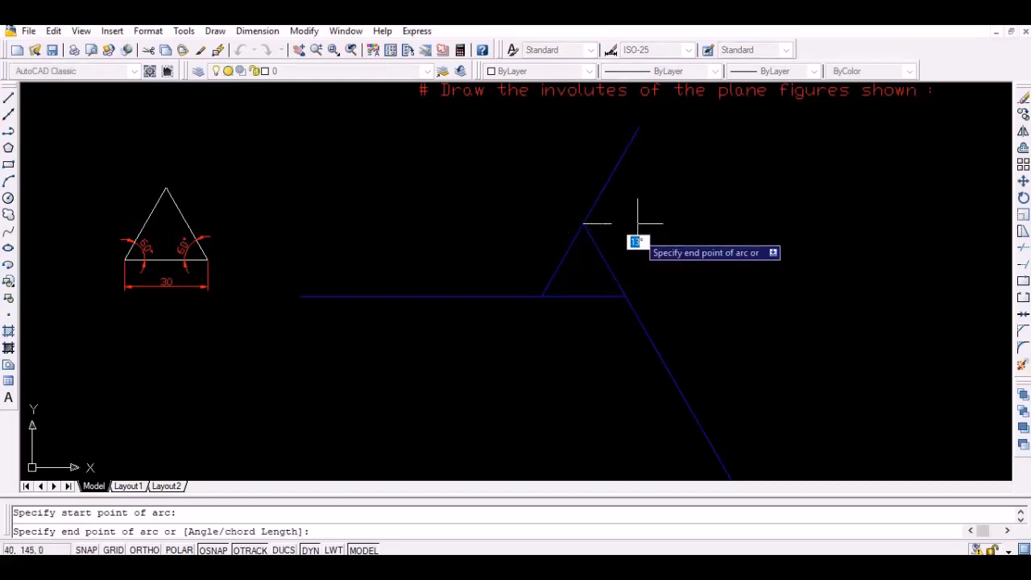
click(596, 164)
Draw the next arc centred on the lower-left vertex, ending on the extended base line
key(Return)
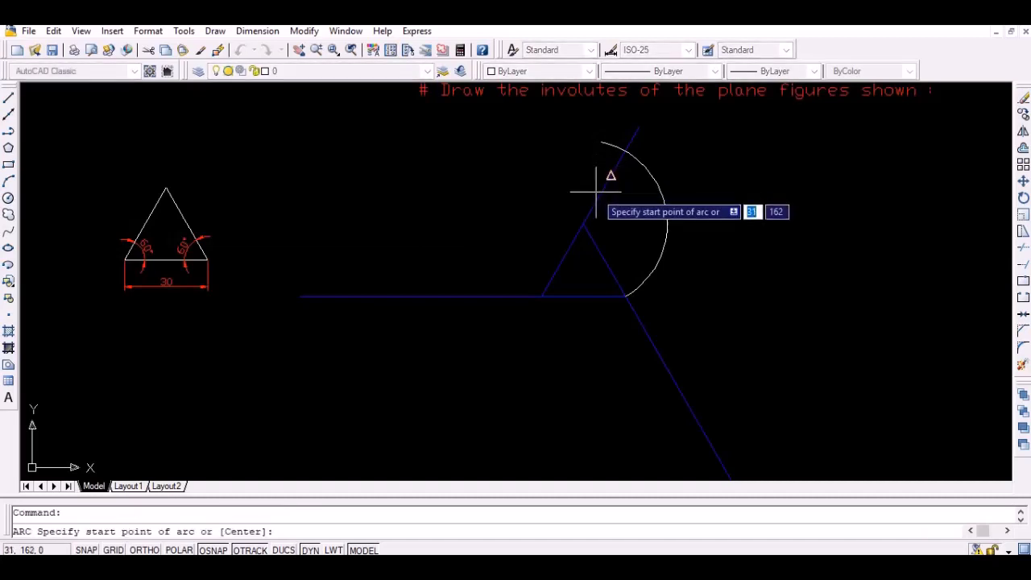
text(c)
key(Return)
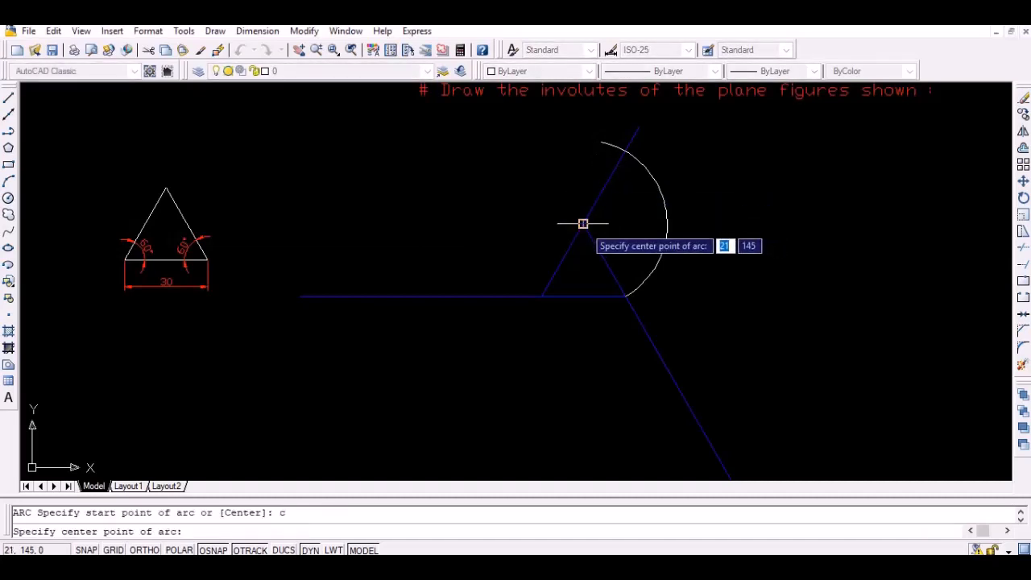
click(543, 297)
click(623, 152)
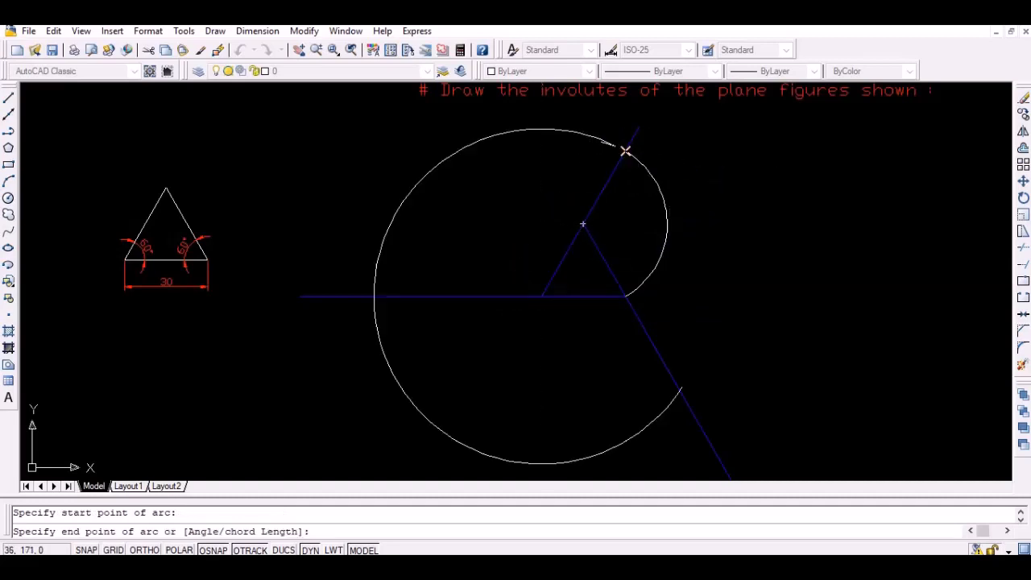
click(369, 320)
Draw the largest arc centred on the lower-right vertex, ending on the down-right extension line
key(Return)
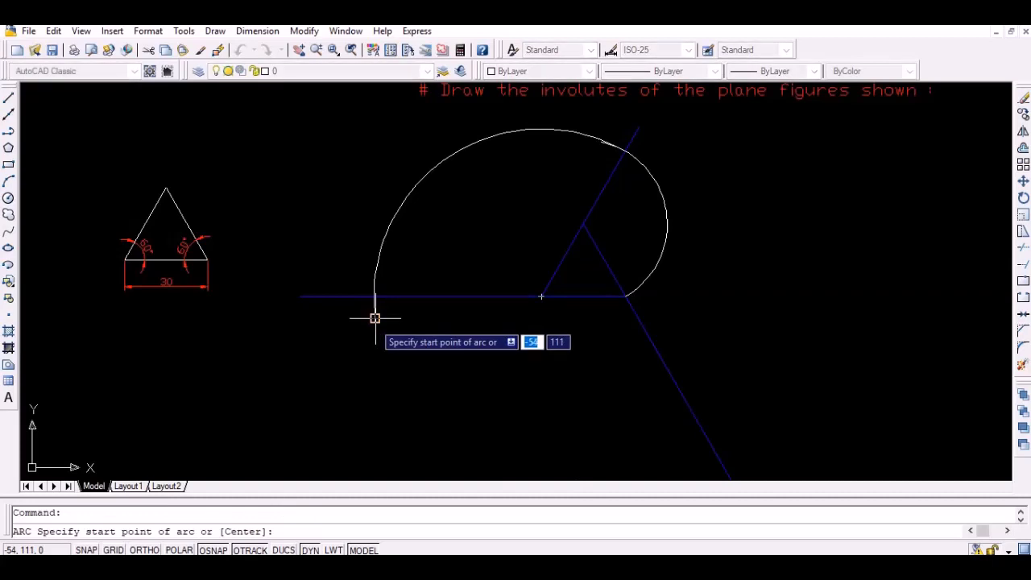
text(c)
key(Return)
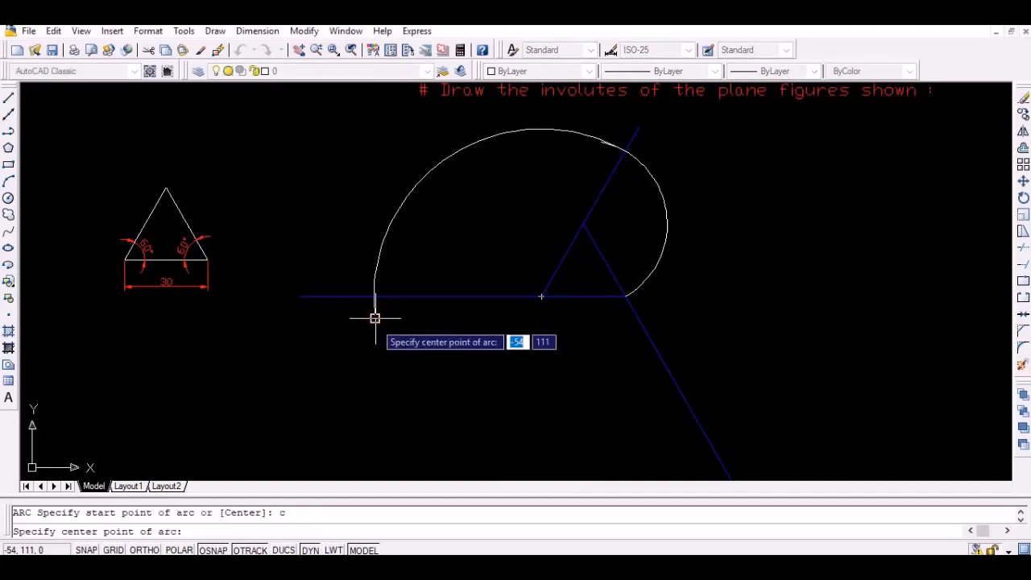
click(625, 297)
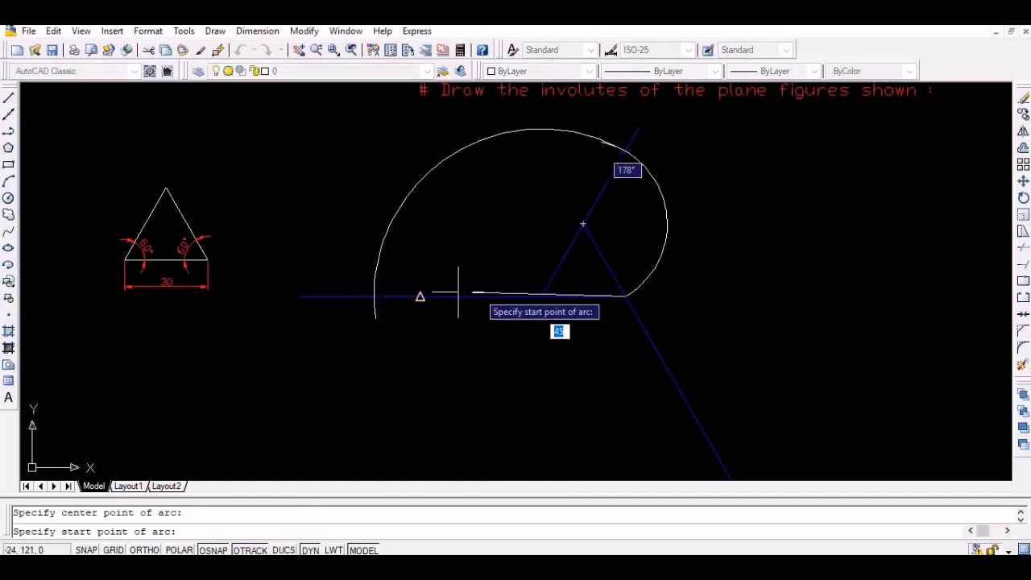
click(373, 297)
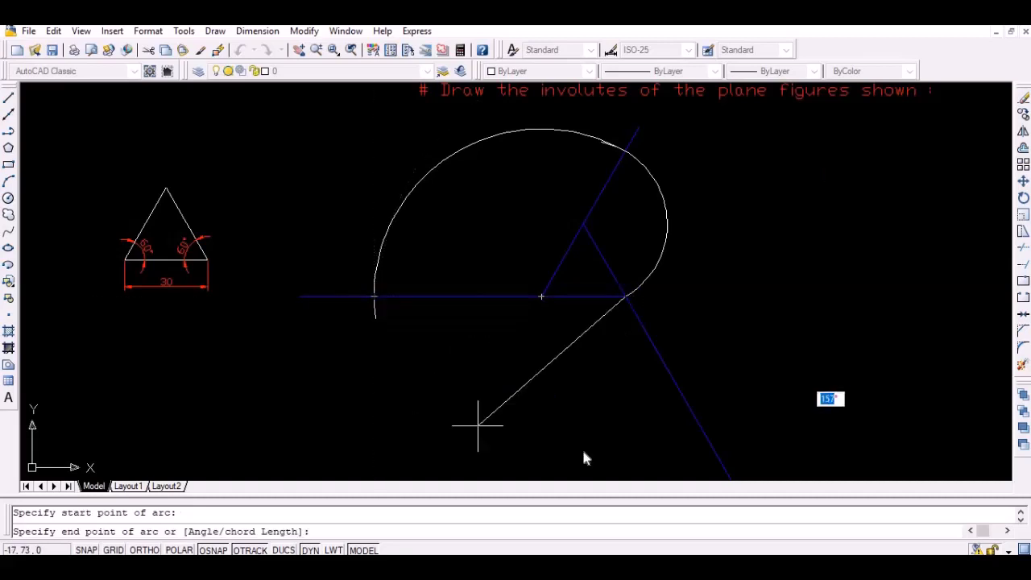
mouse_move(742, 401)
middle_down()
mouse_move(716, 346)
mouse_move(716, 314)
middle_up()
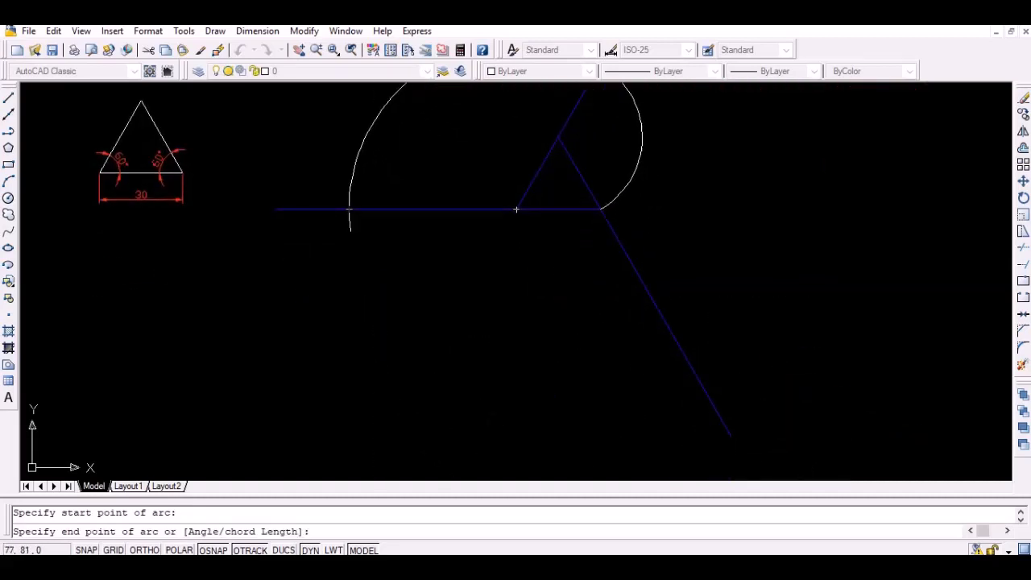
click(737, 380)
middle_drag(739, 334, 769, 367)
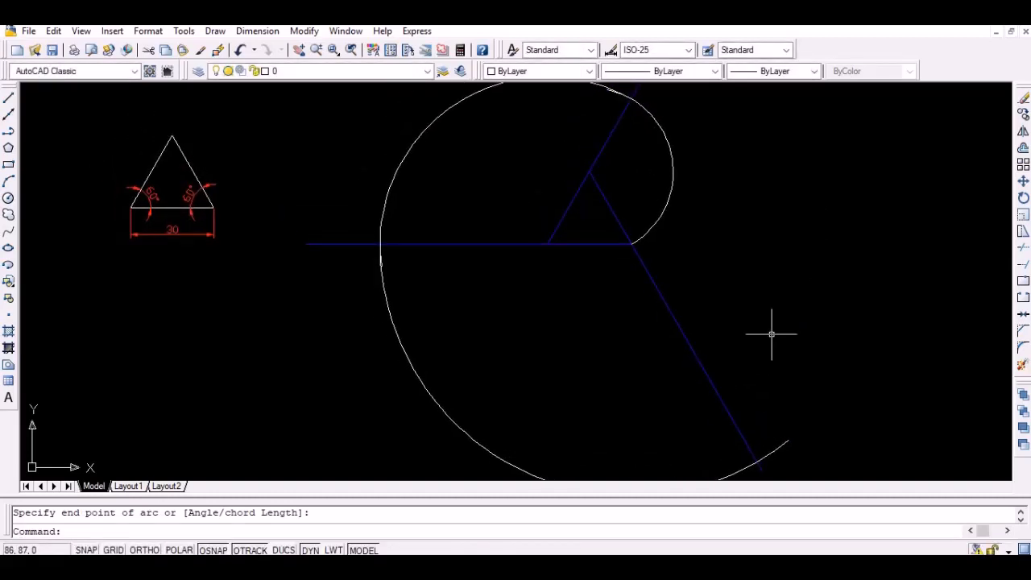
Trim the overlapping arc piece at top right and the part beyond the extended side
key(Return)
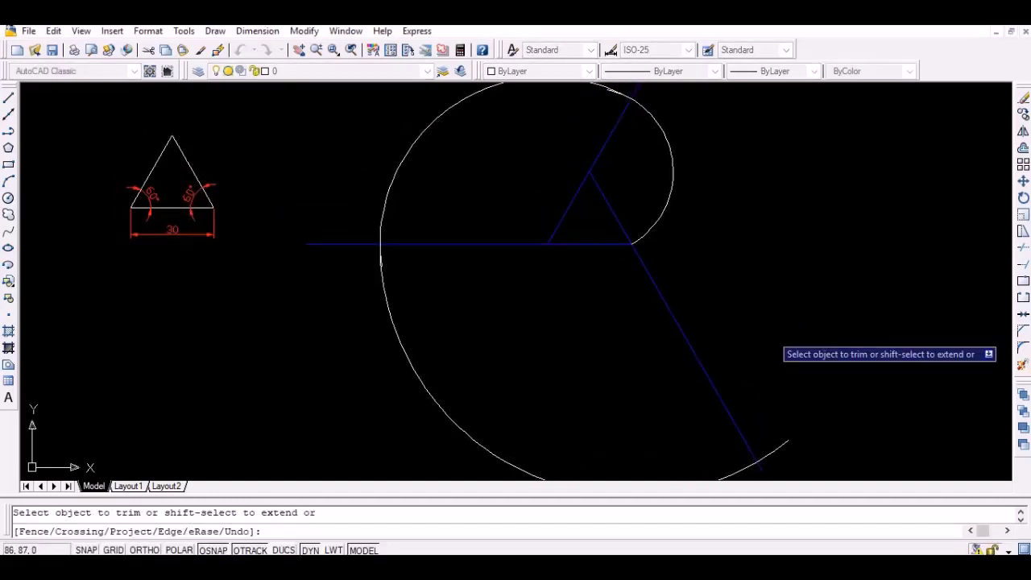
scroll(624, 230, up, 3)
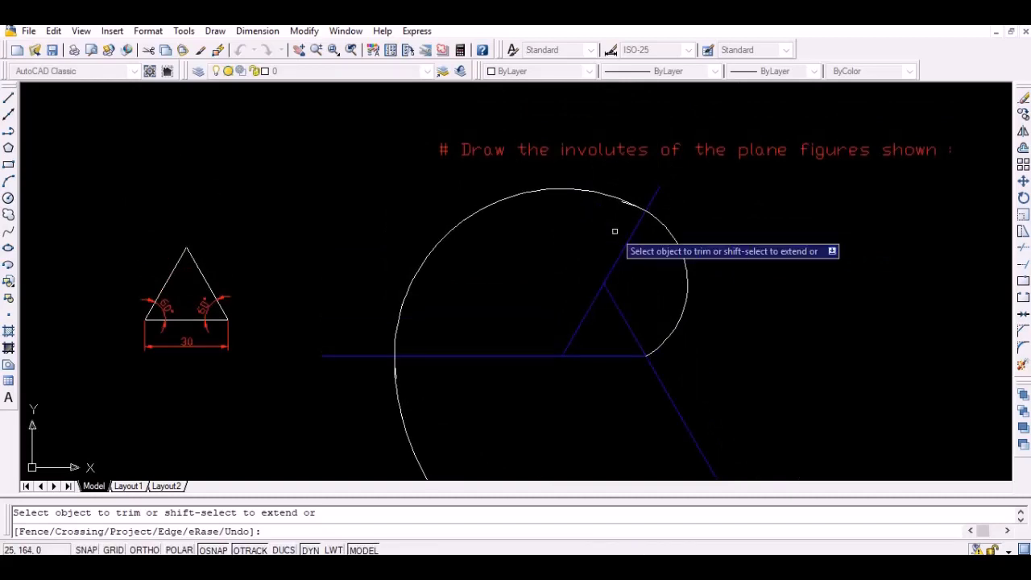
click(631, 165)
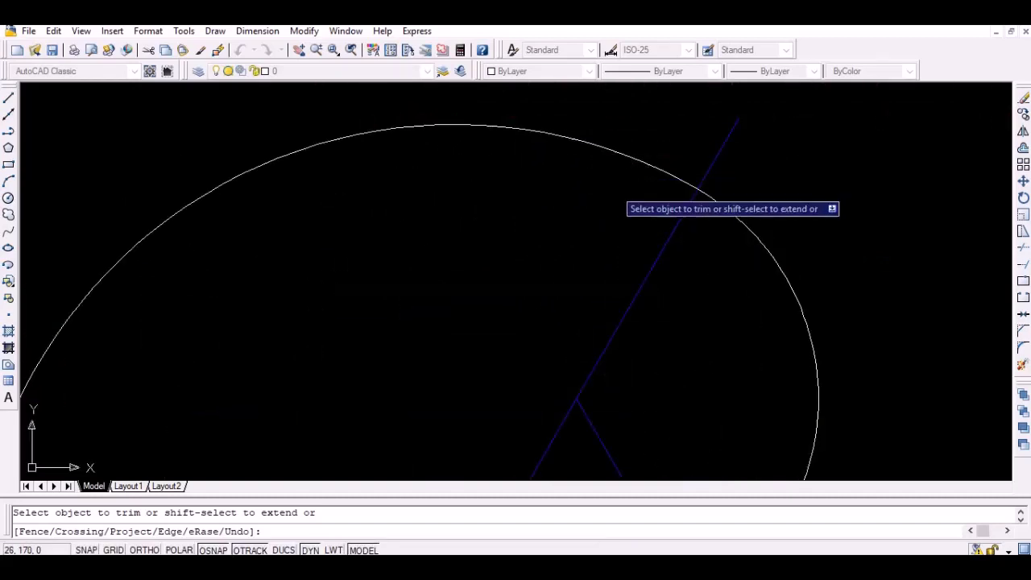
scroll(610, 201, down, 3)
scroll(428, 295, up, 3)
scroll(306, 350, up, 3)
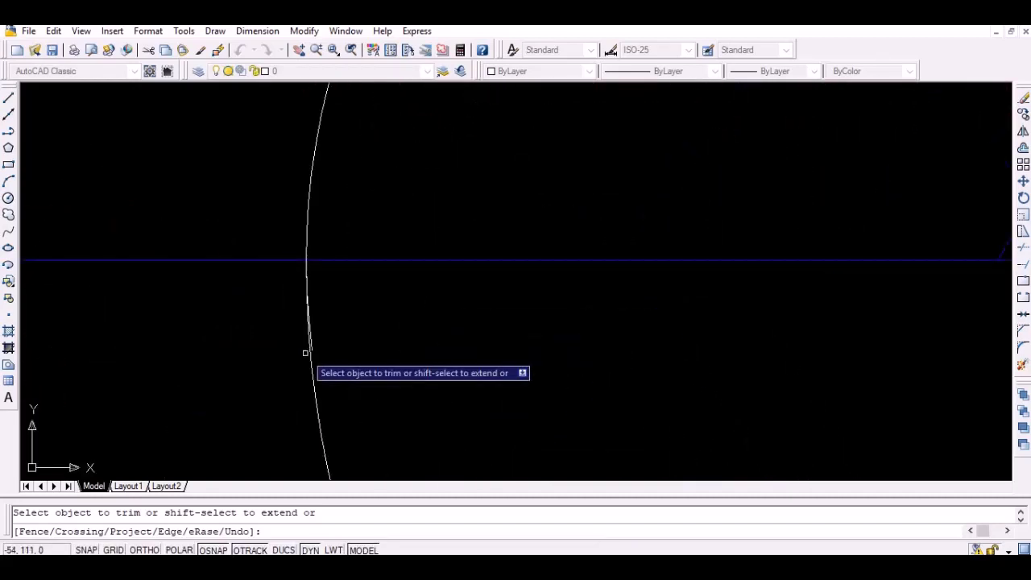
scroll(432, 349, down, 3)
scroll(633, 387, down, 3)
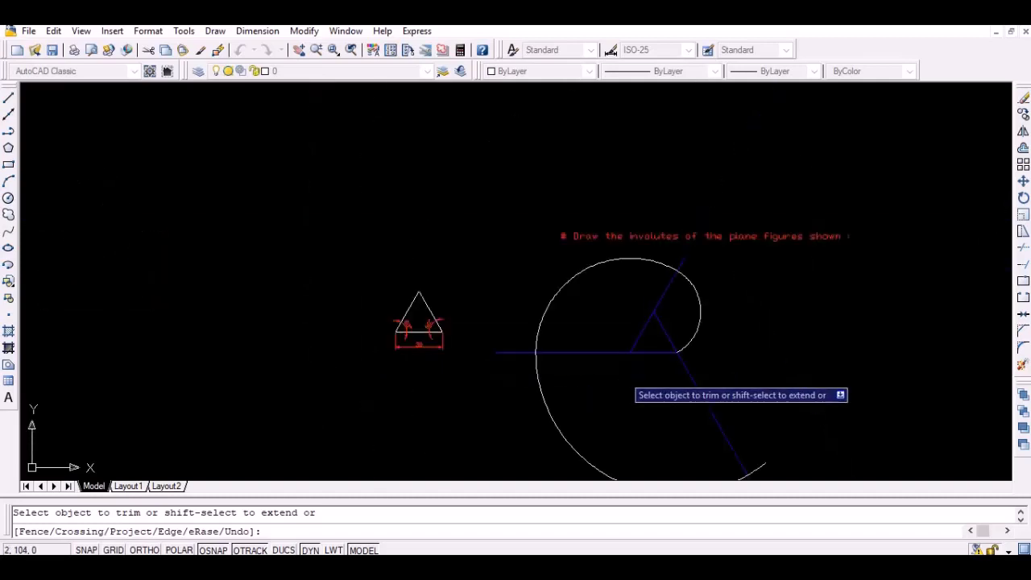
scroll(742, 465, up, 2)
click(759, 468)
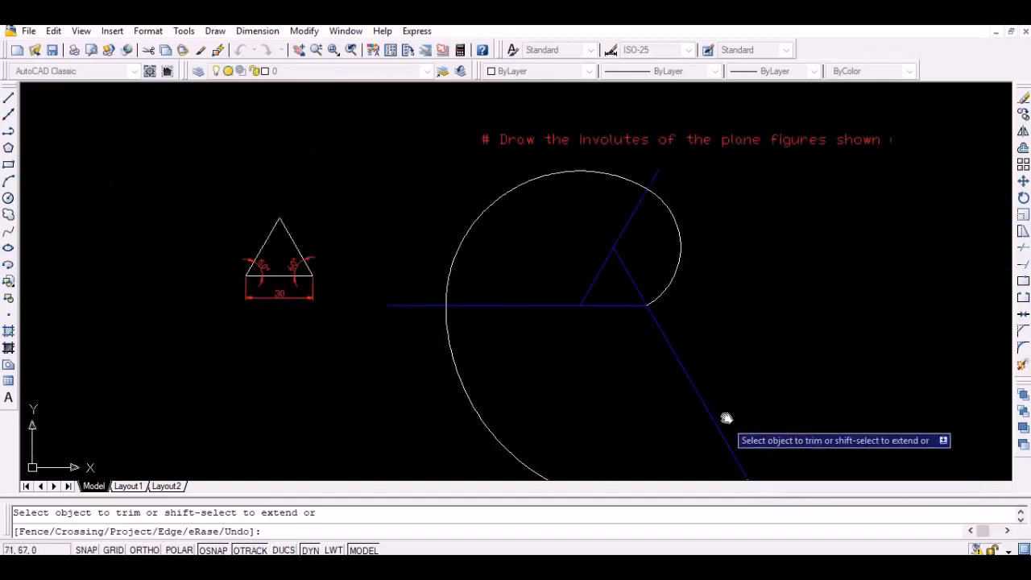
middle_drag(725, 419, 700, 378)
Zoom to show the whole drawing with ZOOM All
key(Return)
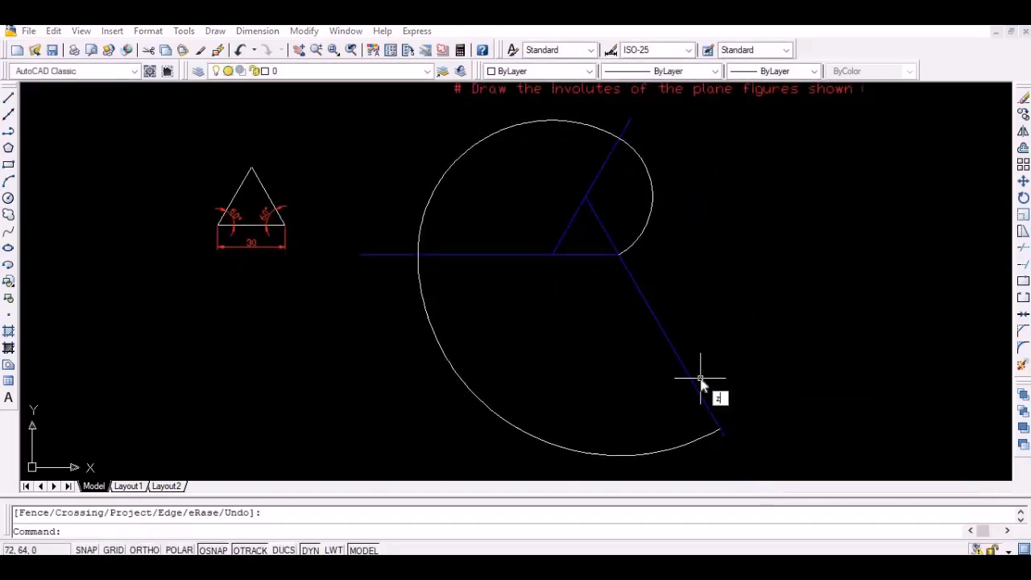
text(z)
key(Return)
text(a)
key(Return)
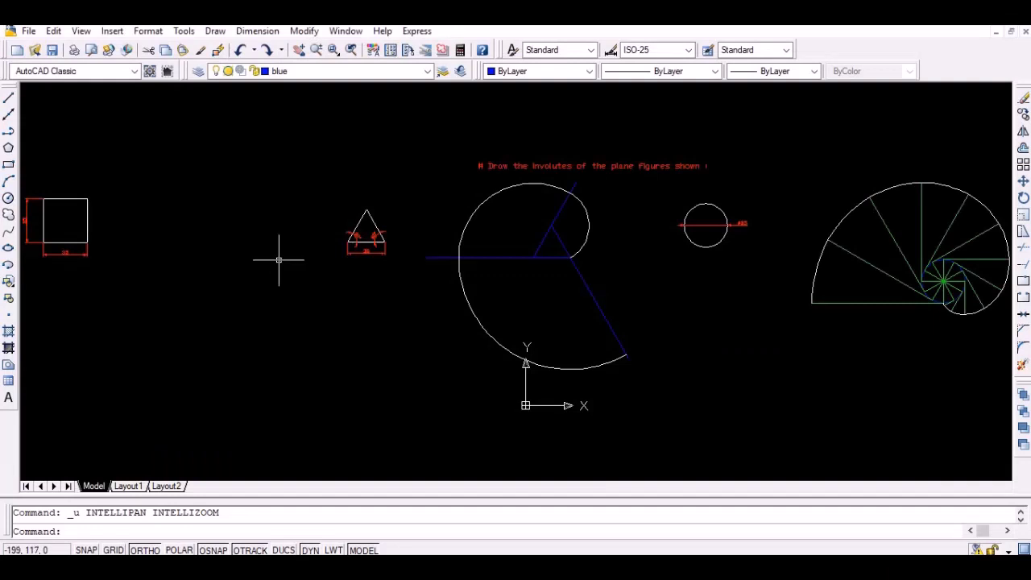
Draw a closed blue square with 35-unit sides near the reference square
drag(279, 260, 295, 279)
middle_drag(298, 258, 366, 218)
scroll(379, 262, up, 2)
scroll(368, 279, up, 1)
scroll(366, 274, down, 1)
text(l)
key(Return)
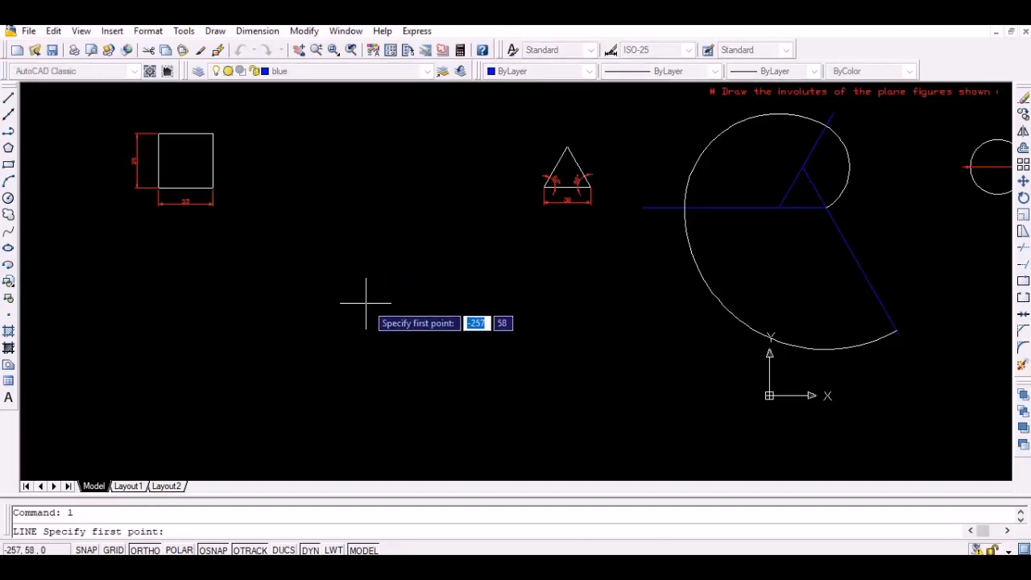
click(369, 297)
text(35)
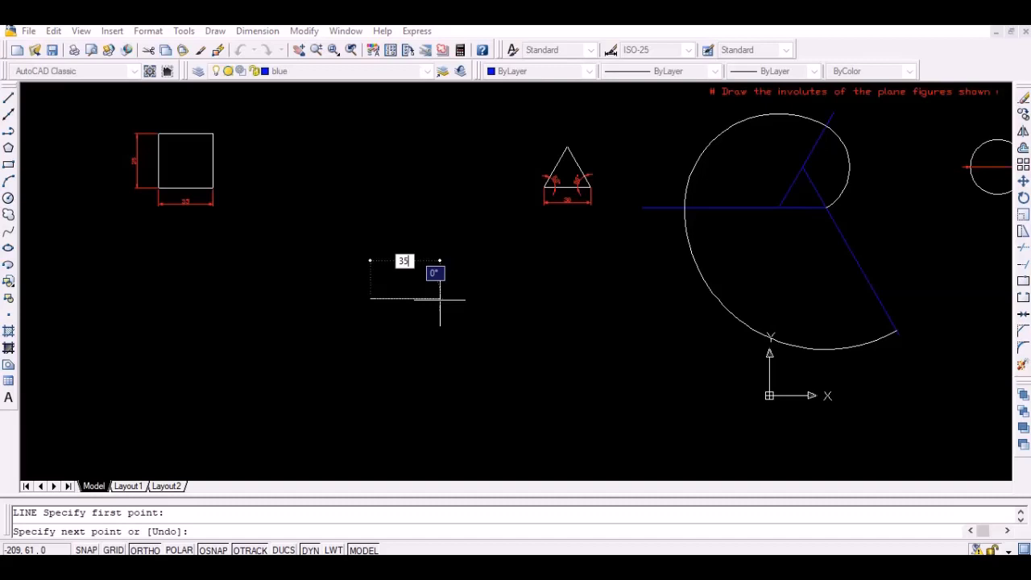
key(Return)
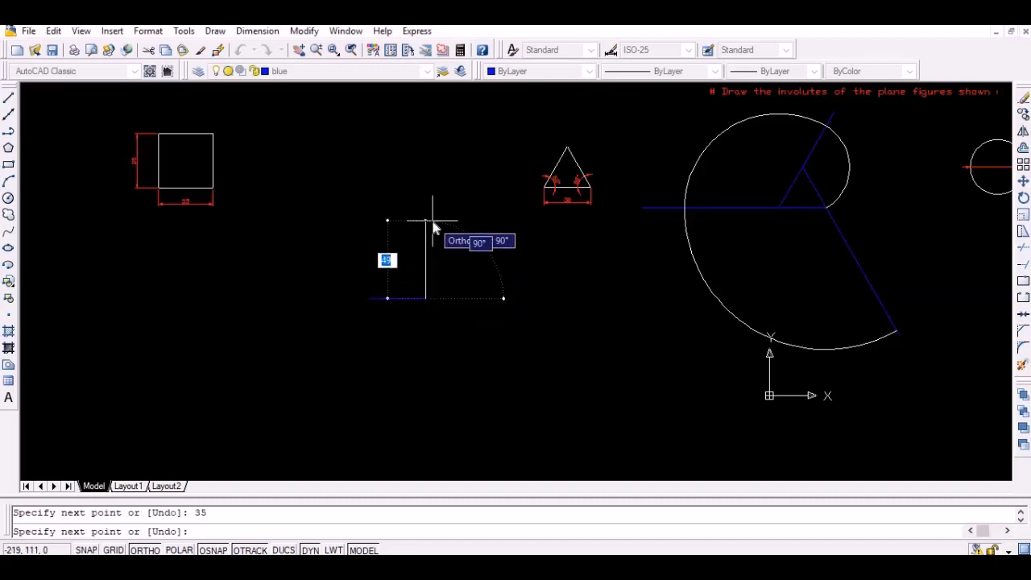
text(36)
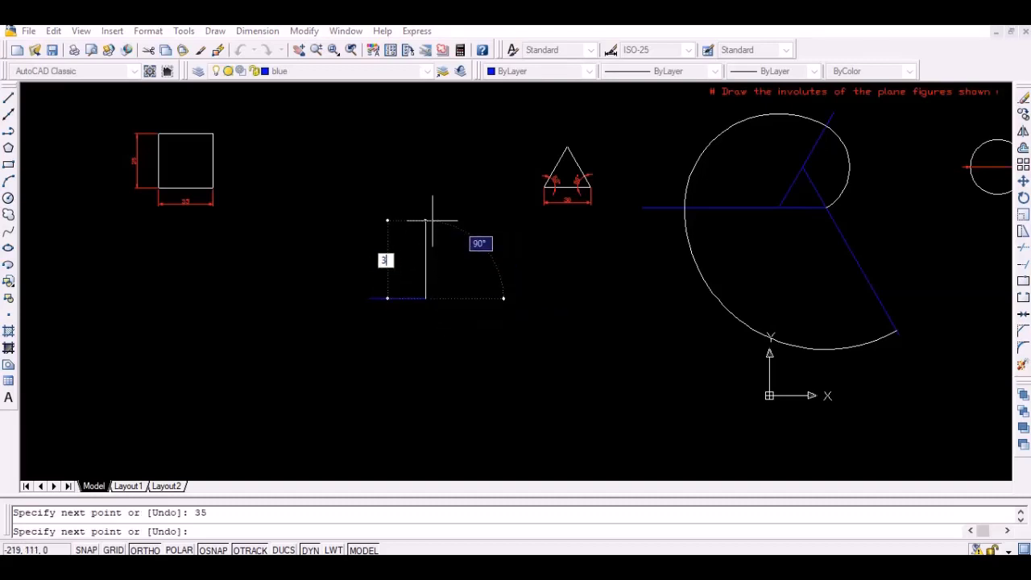
key(Return)
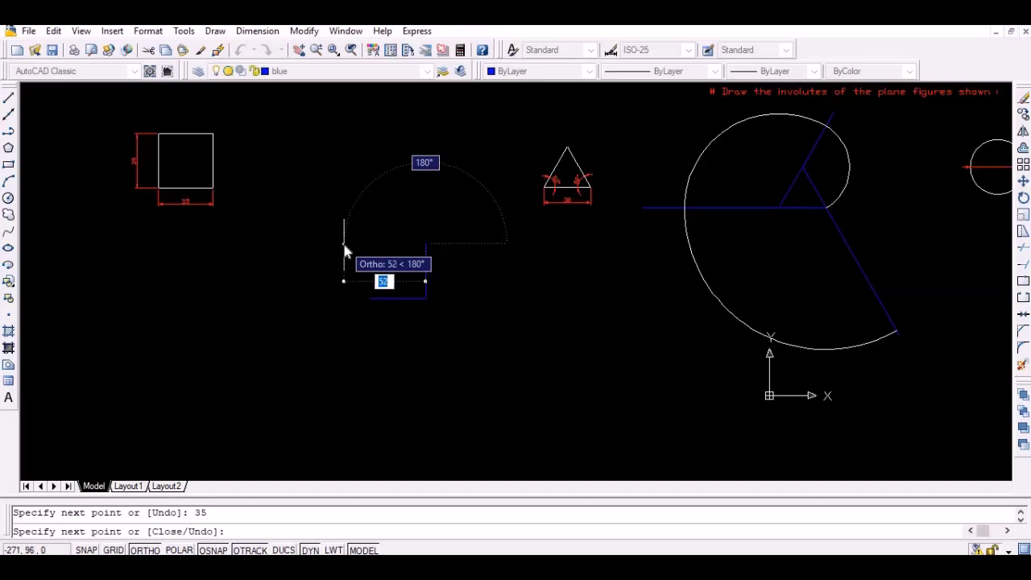
click(369, 298)
key(Return)
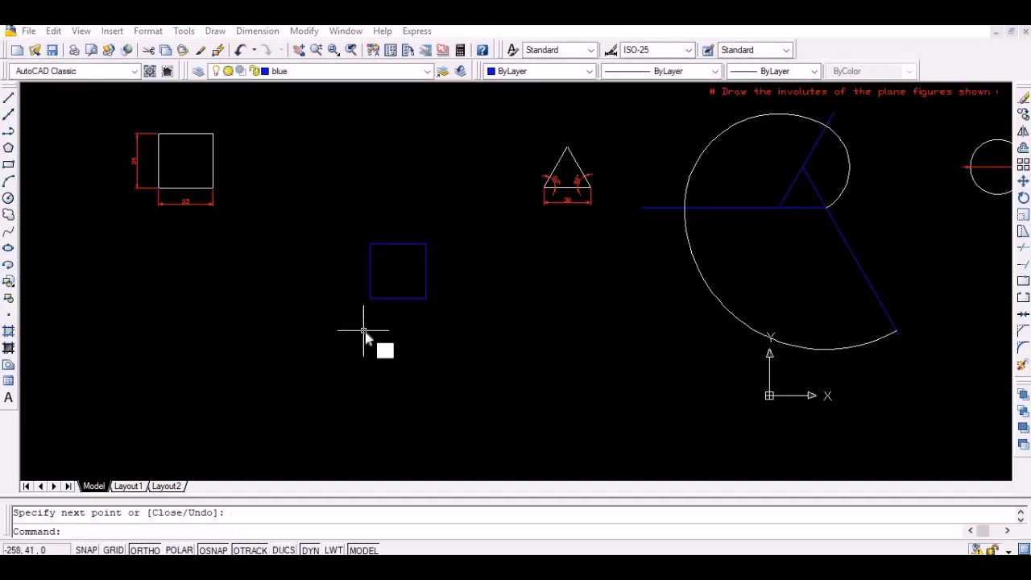
Extend the square's top side to the right and draw a vertical extension line upward
text(l)
key(Return)
click(426, 243)
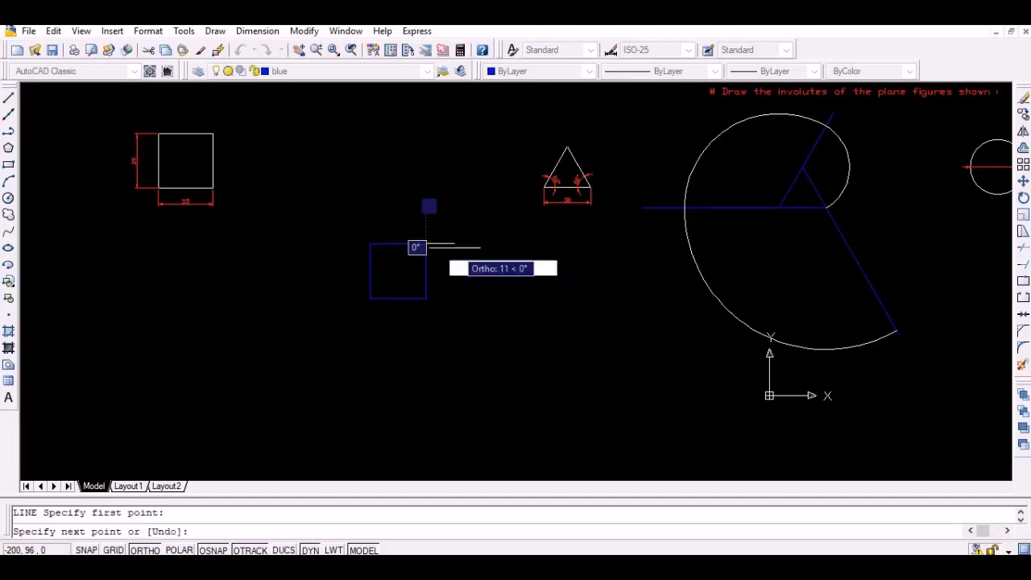
click(489, 249)
key(Return)
key(Return)
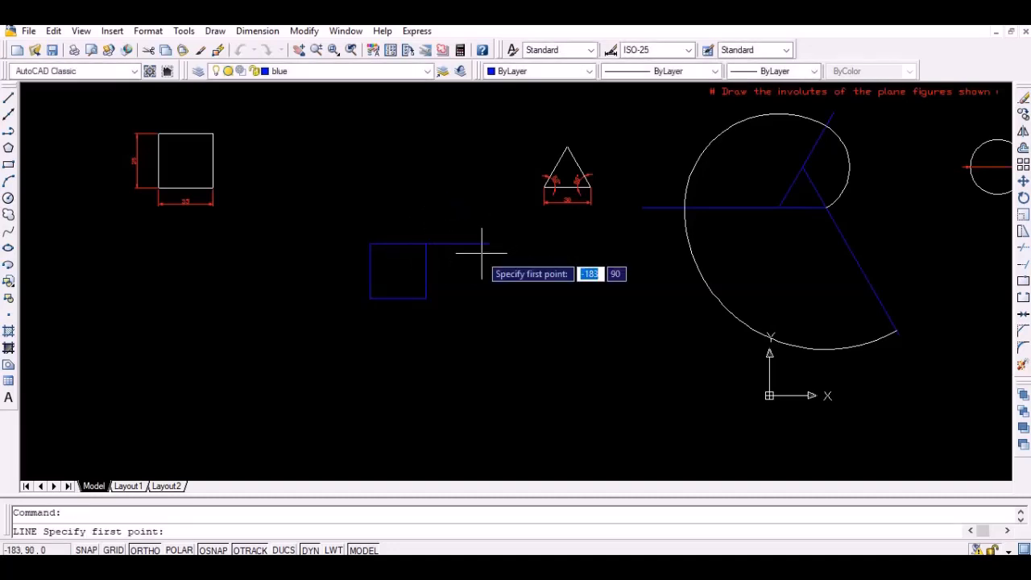
click(332, 243)
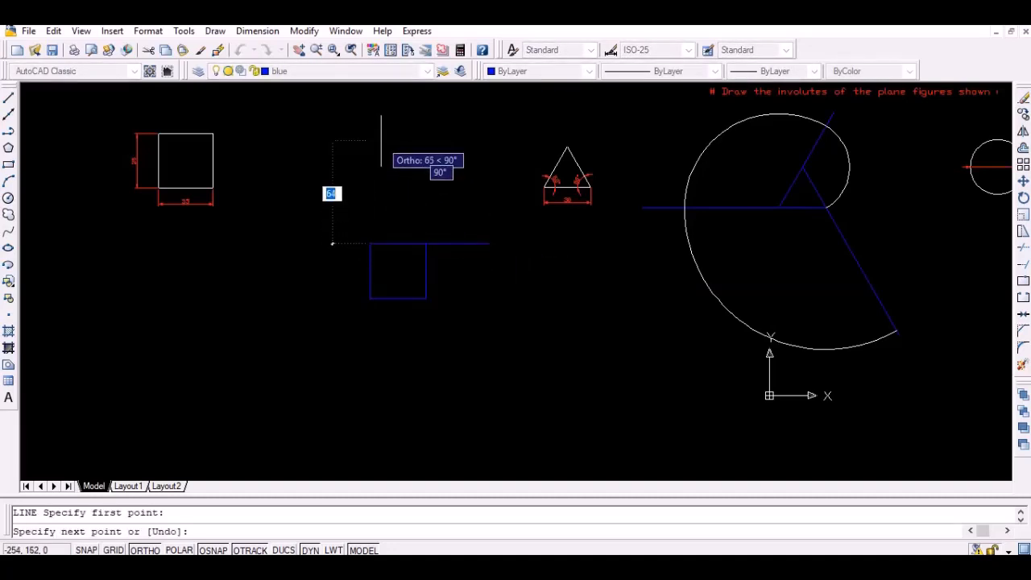
click(369, 139)
key(Return)
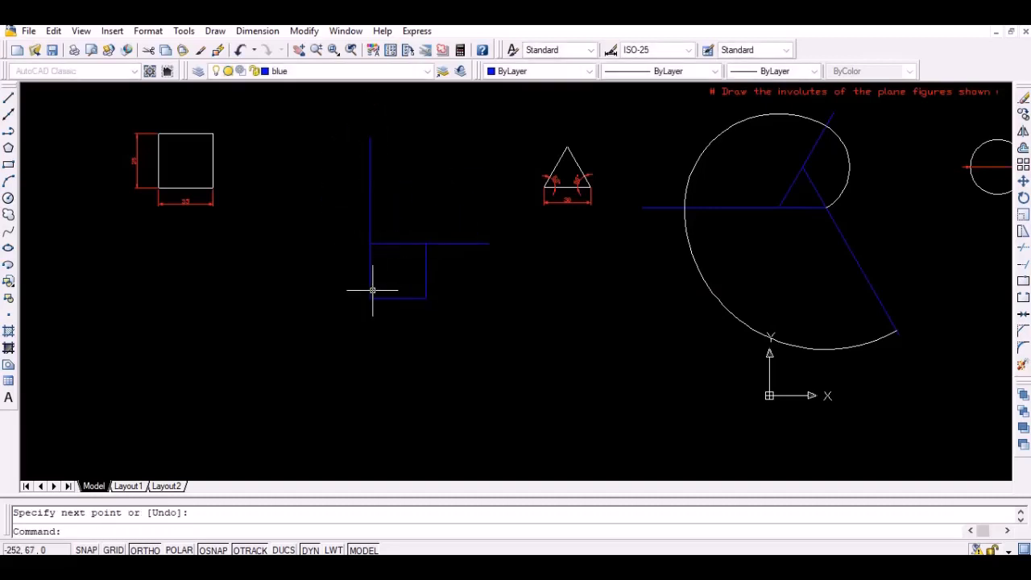
key(Return)
Extend the bottom side far left and the right side far down past the square's corners
click(369, 299)
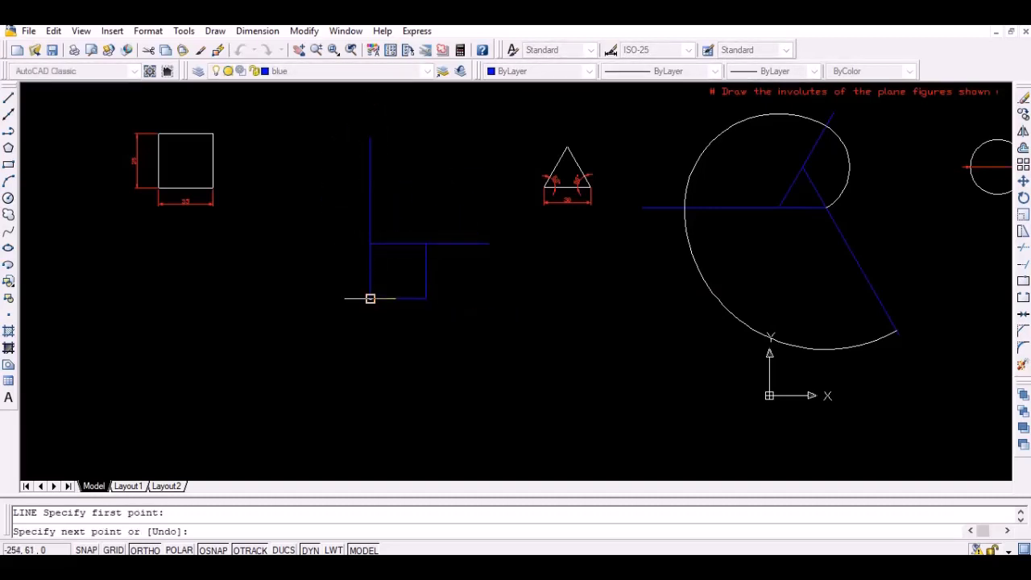
click(185, 299)
key(Return)
key(Return)
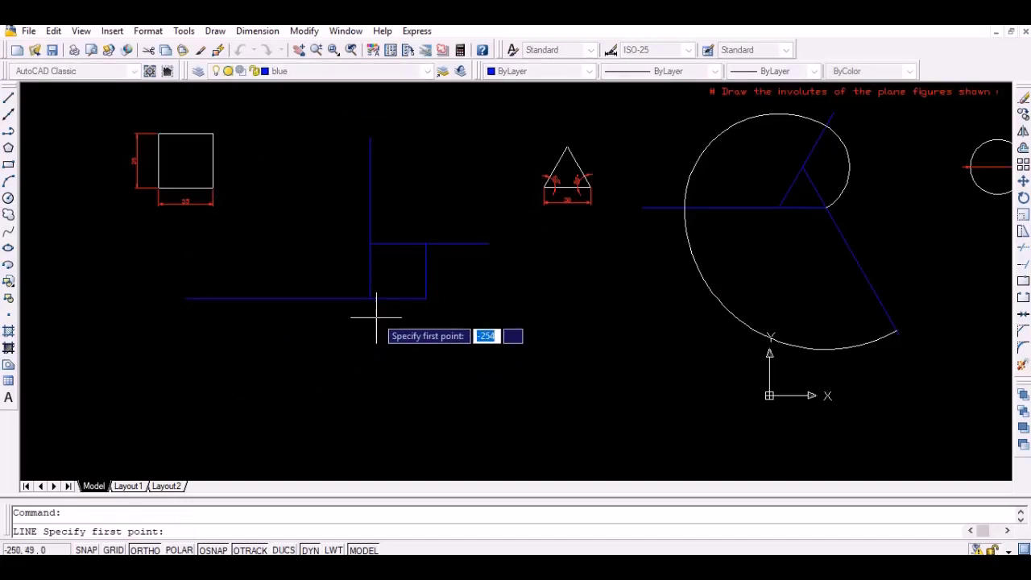
click(425, 299)
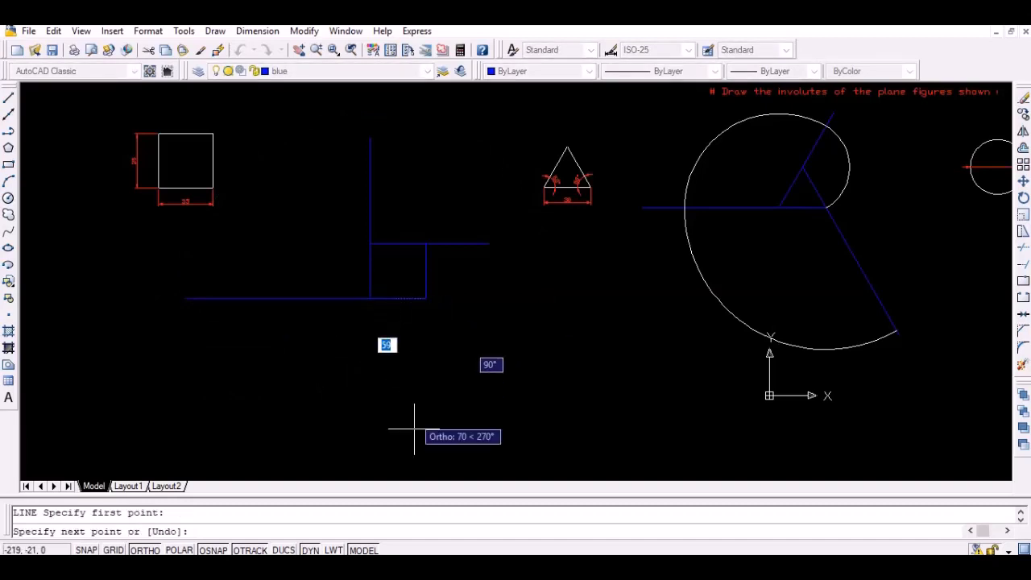
click(426, 476)
key(Return)
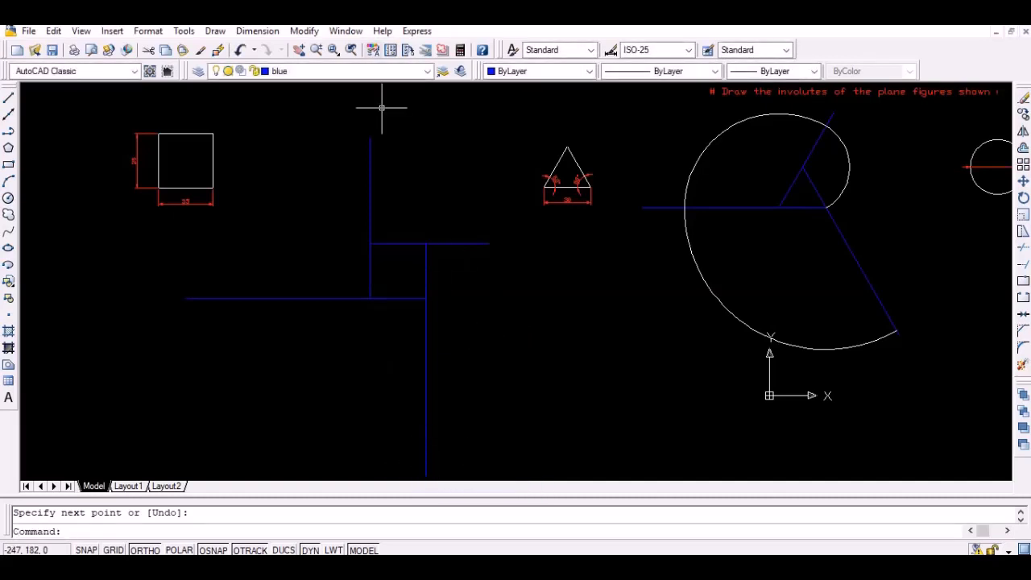
click(427, 74)
On layer 0, draw a quarter arc centred on the top-right corner, ending on the extended top edge
click(403, 85)
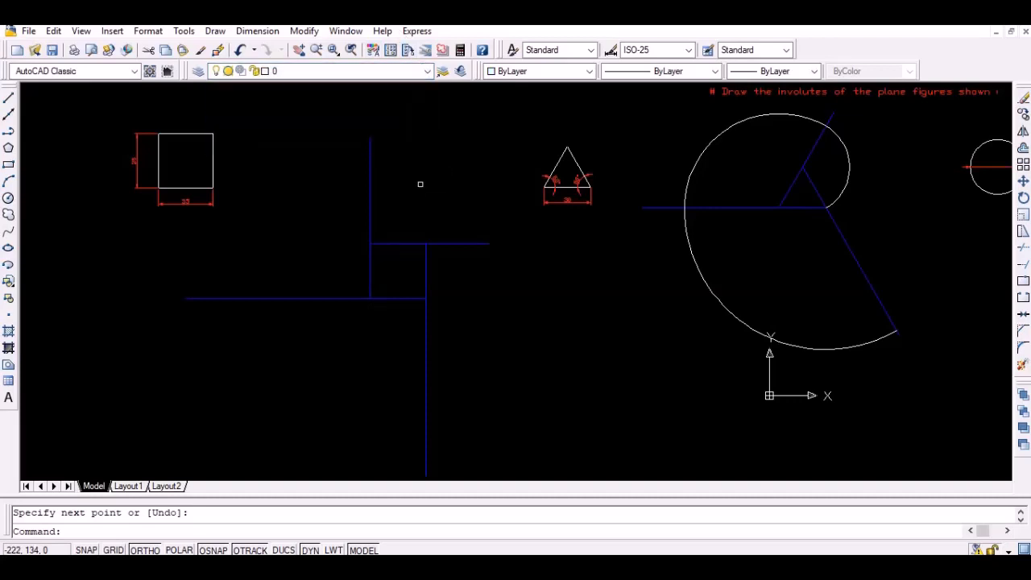
key(Return)
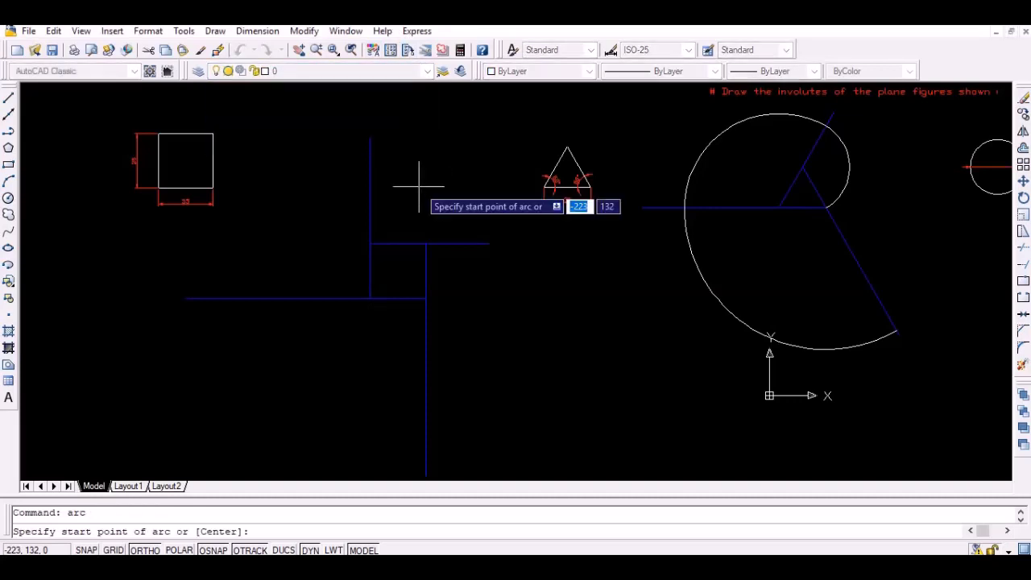
text(c)
key(Return)
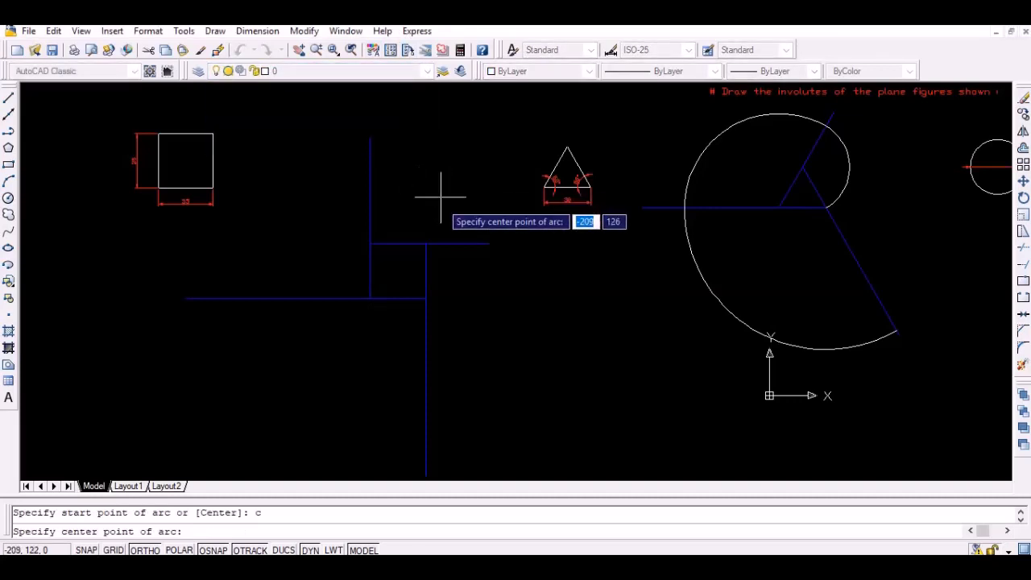
click(425, 243)
click(426, 295)
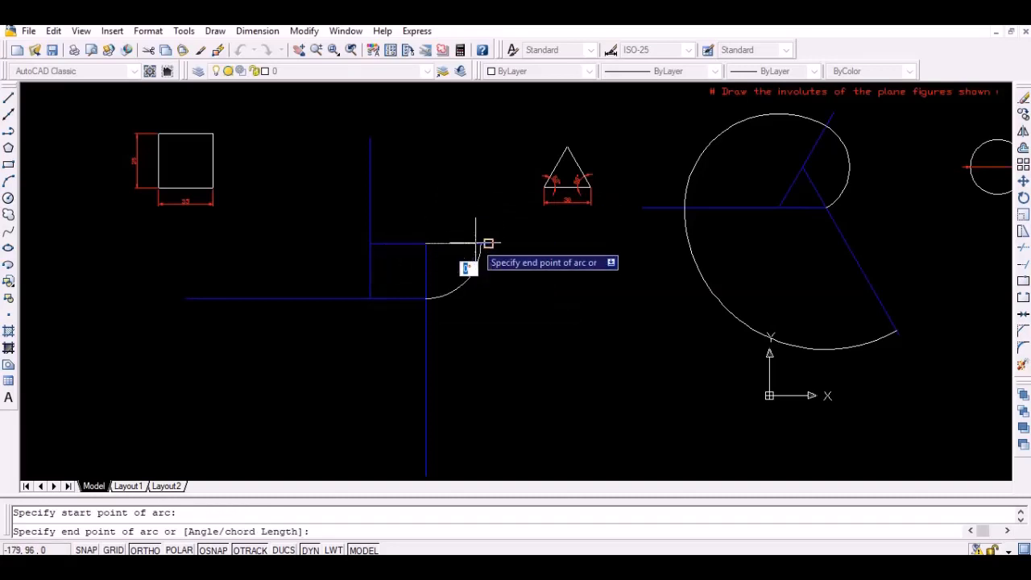
click(475, 243)
Draw the second arc centred on the top-left corner, ending on the upward extension line
key(Return)
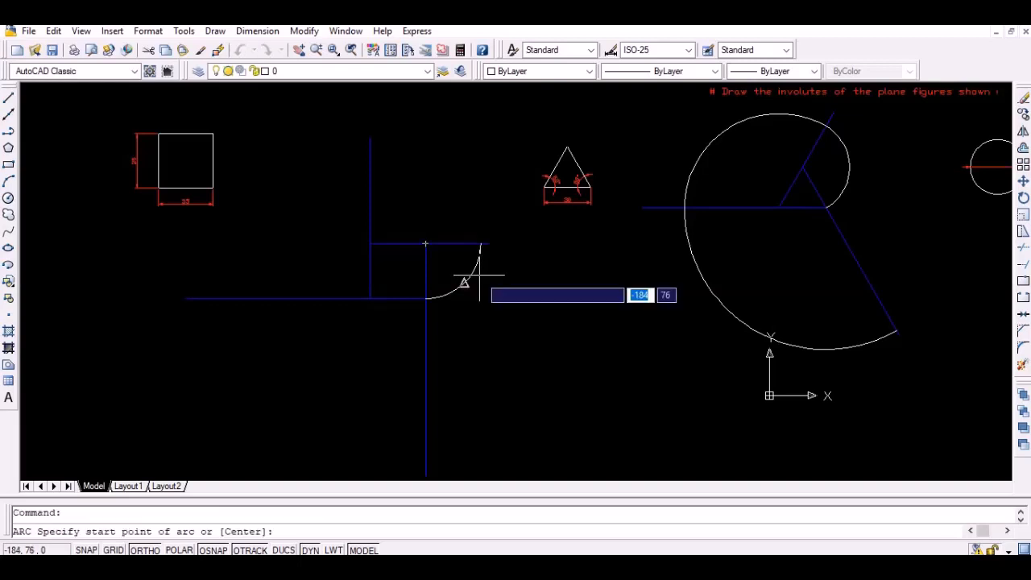
text(c)
key(Return)
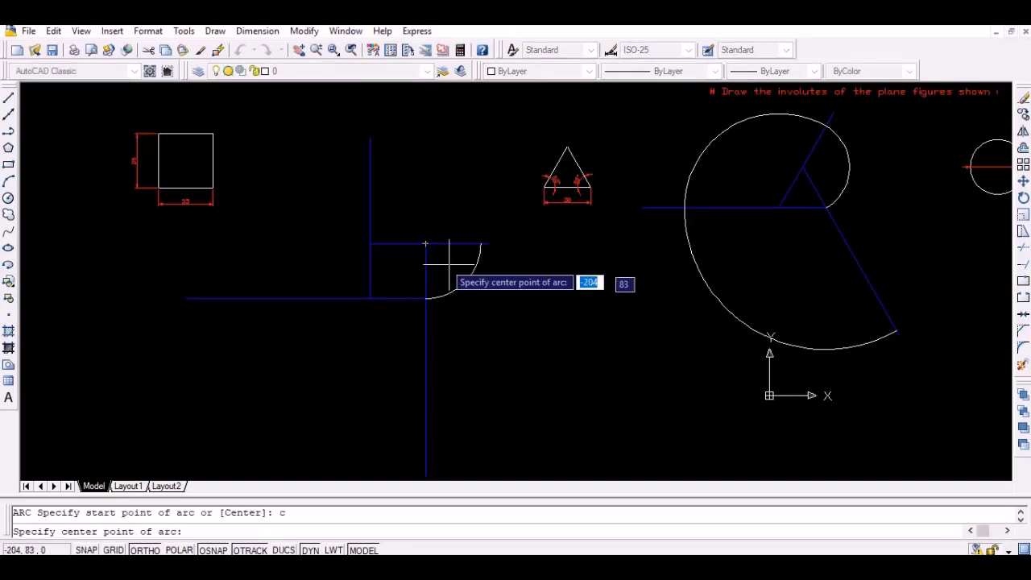
click(370, 243)
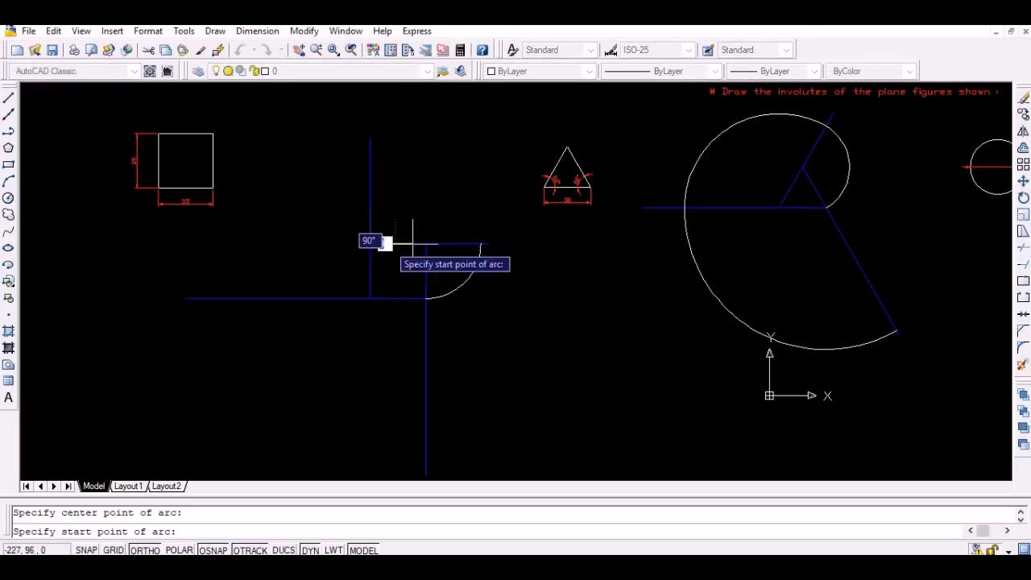
click(479, 243)
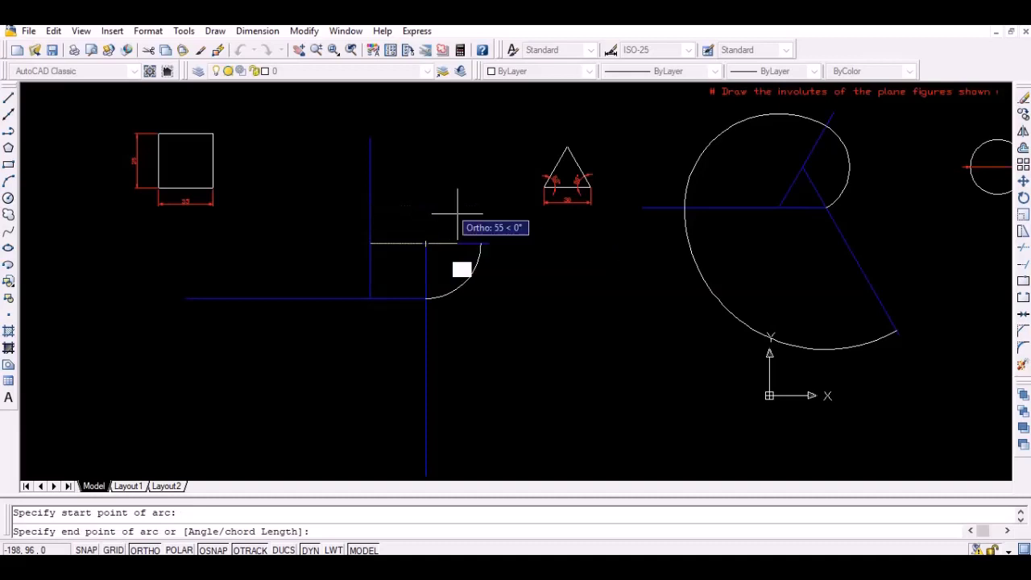
click(370, 191)
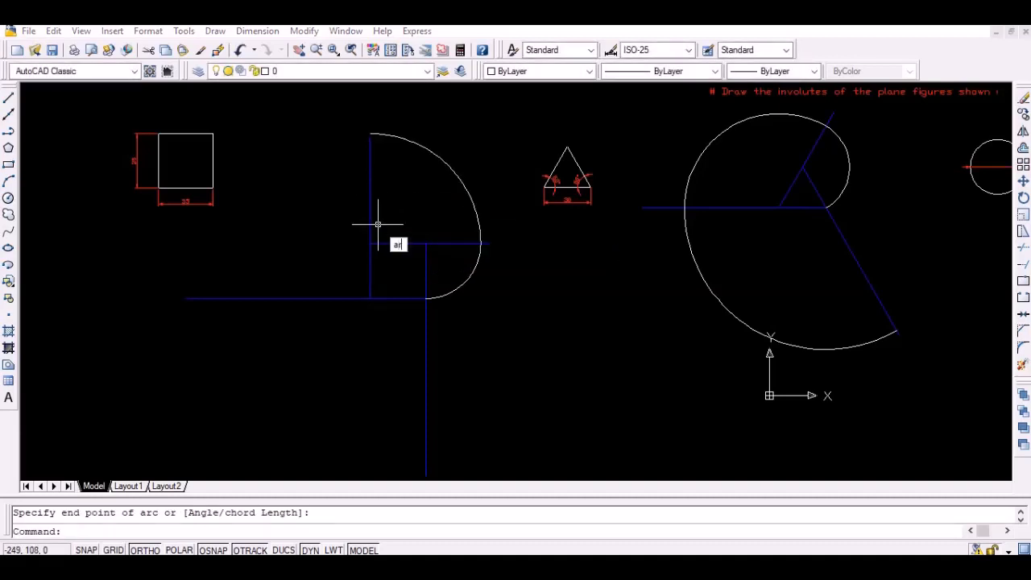
Begin a third centre-first arc centred on the square's lower-left corner
text(arc)
key(Return)
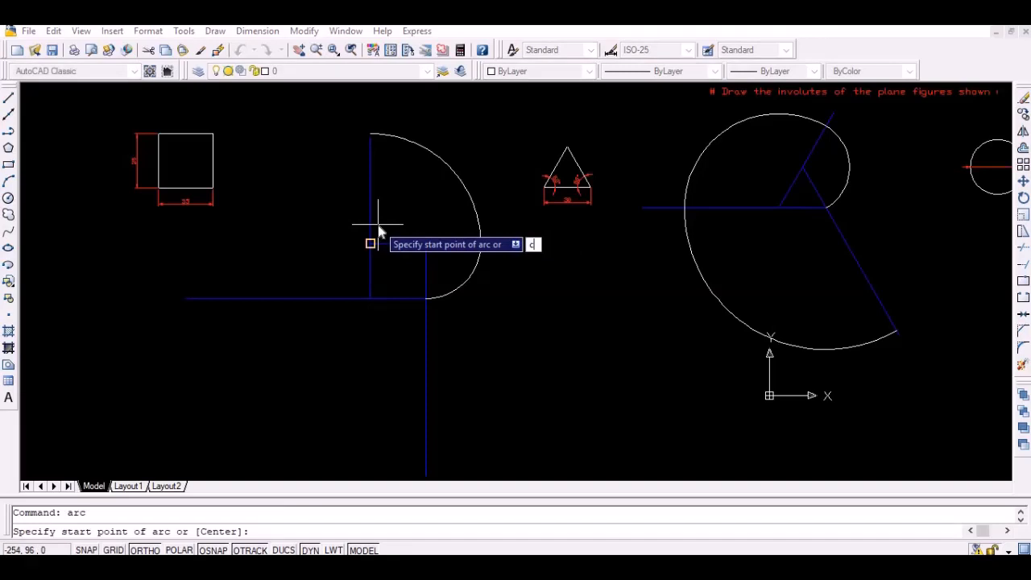
text(c)
key(Return)
click(370, 298)
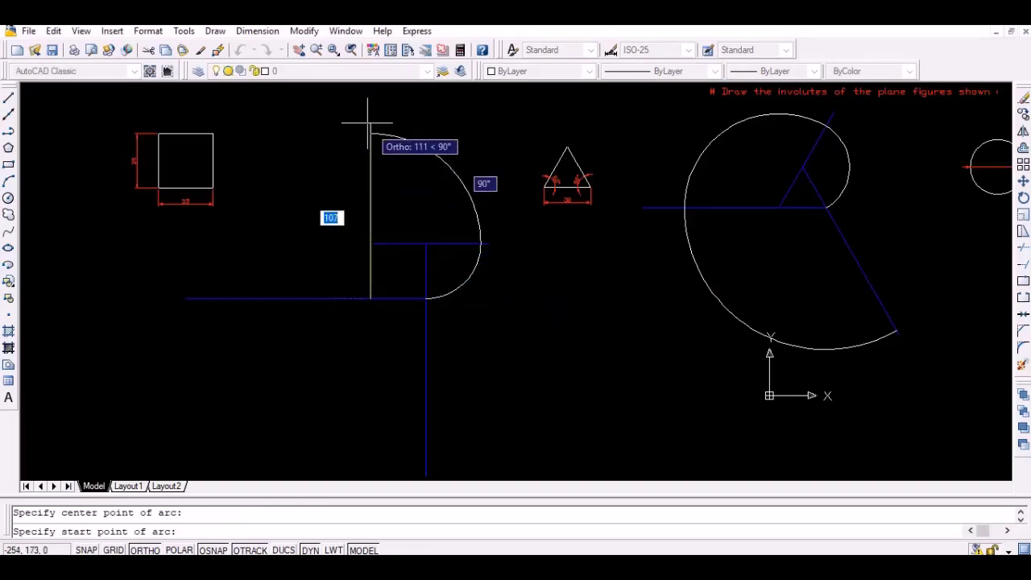
Sweep the third arc from the upward line's top down to the leftward extension line
scroll(370, 133, up, 5)
click(370, 133)
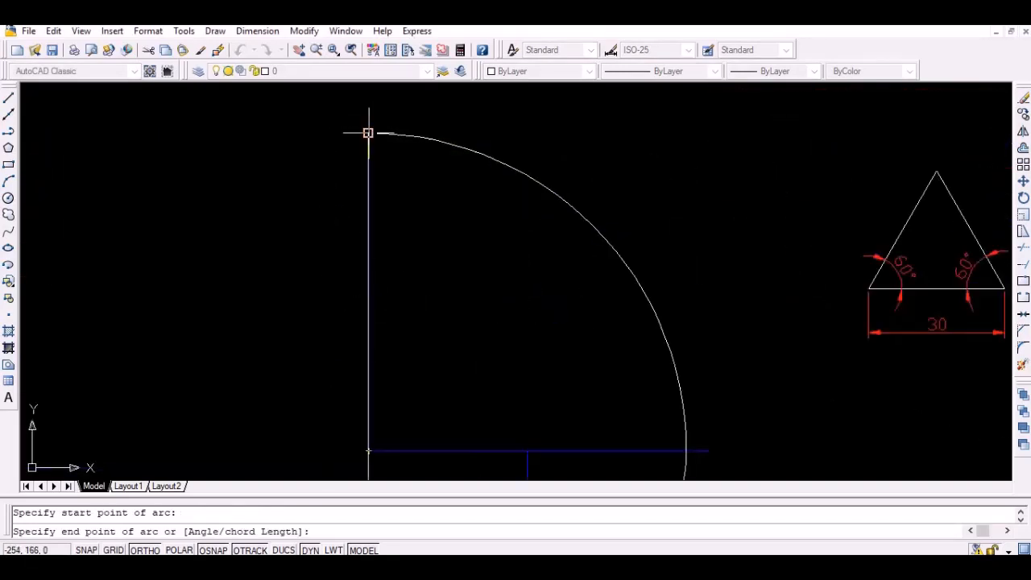
scroll(292, 202, down, 2)
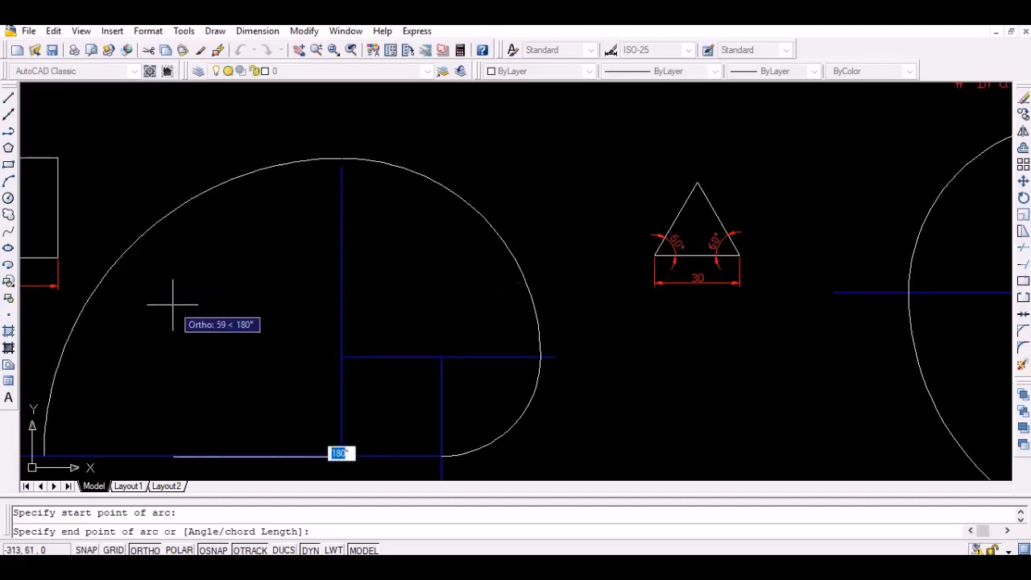
scroll(174, 305, down, 3)
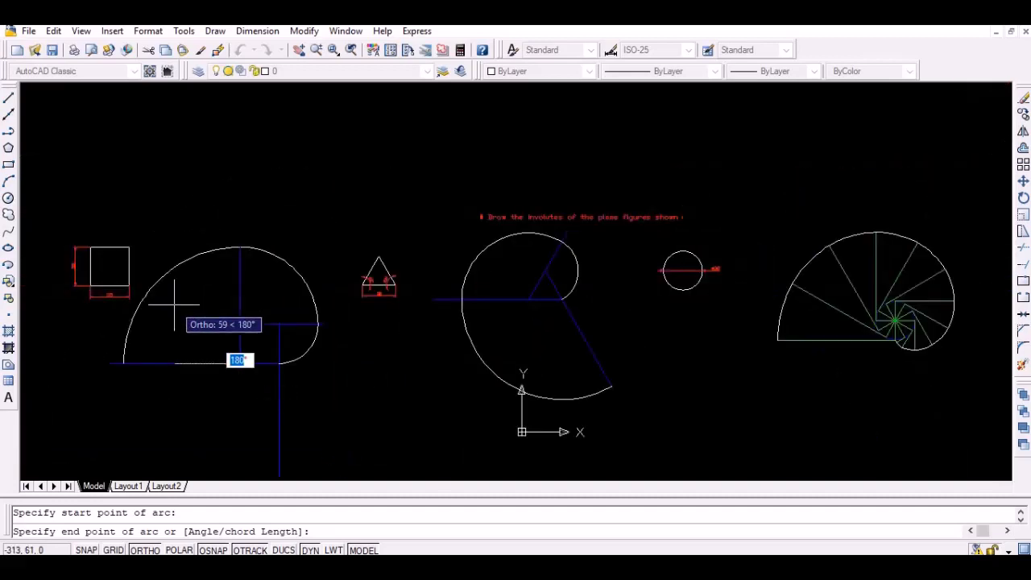
click(177, 378)
Begin the next centre-first arc centred on the square's lower-right corner
text(arc)
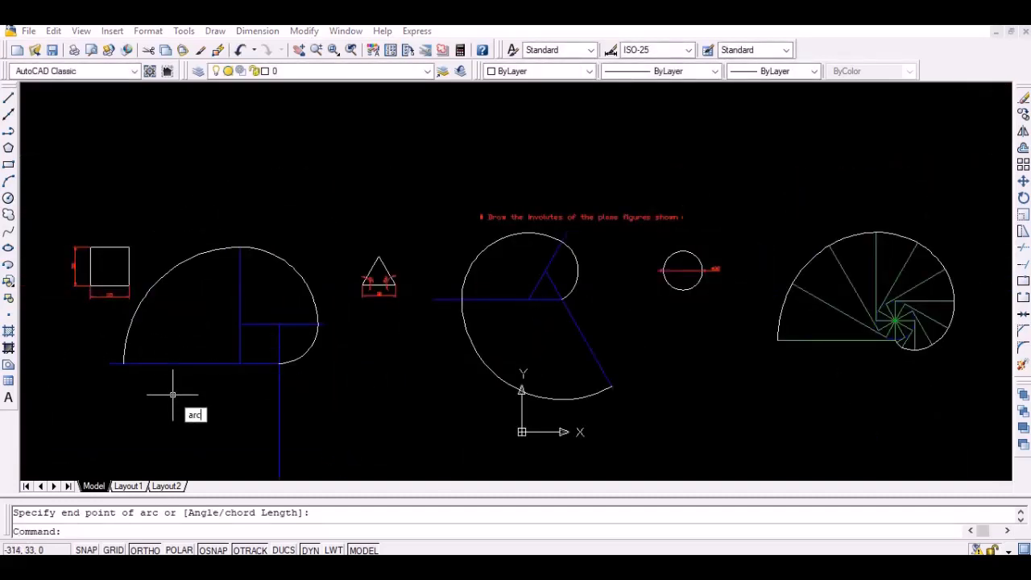
key(Return)
text(c)
key(Return)
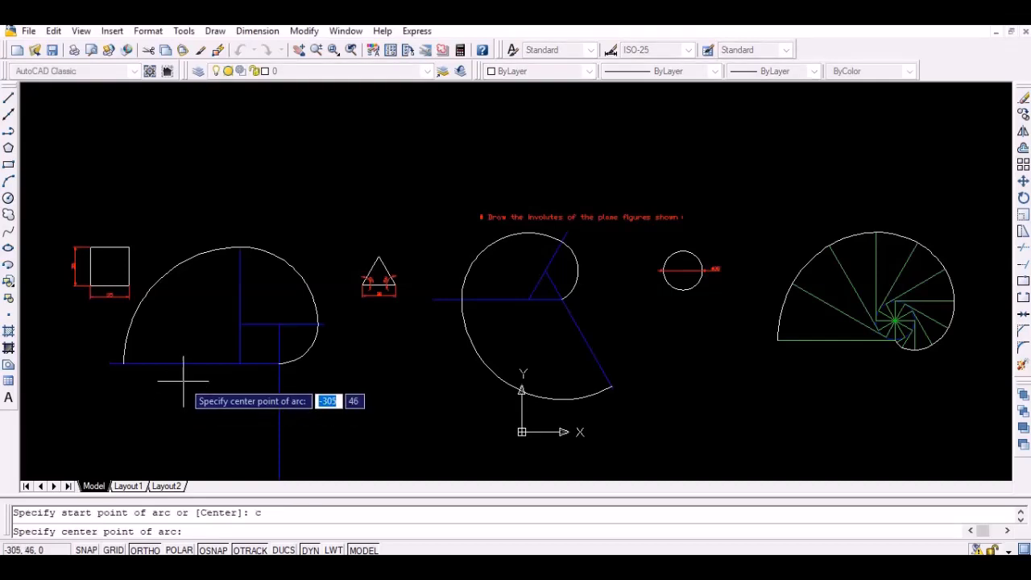
middle_drag(184, 379, 235, 318)
scroll(237, 312, up, 2)
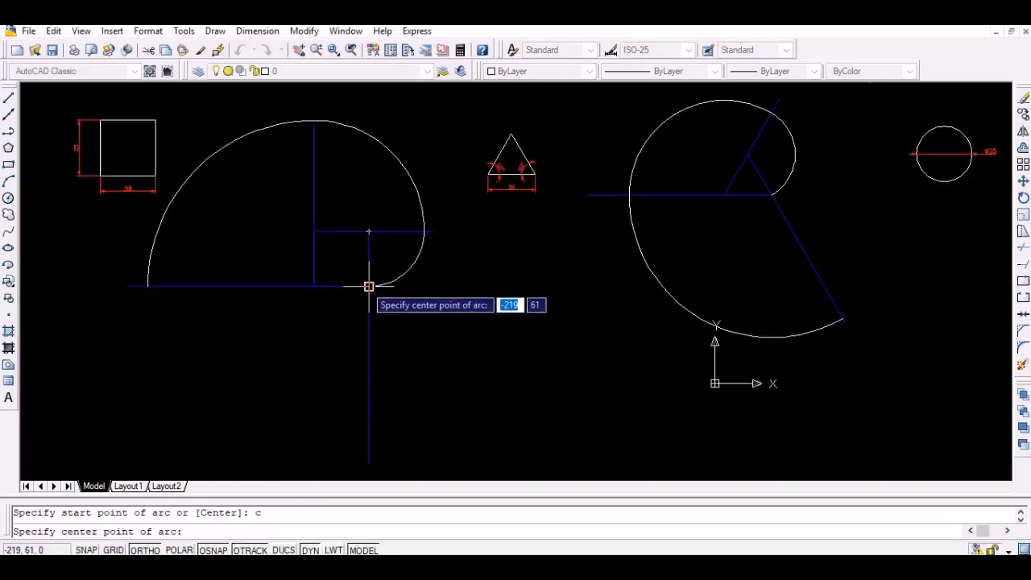
click(368, 286)
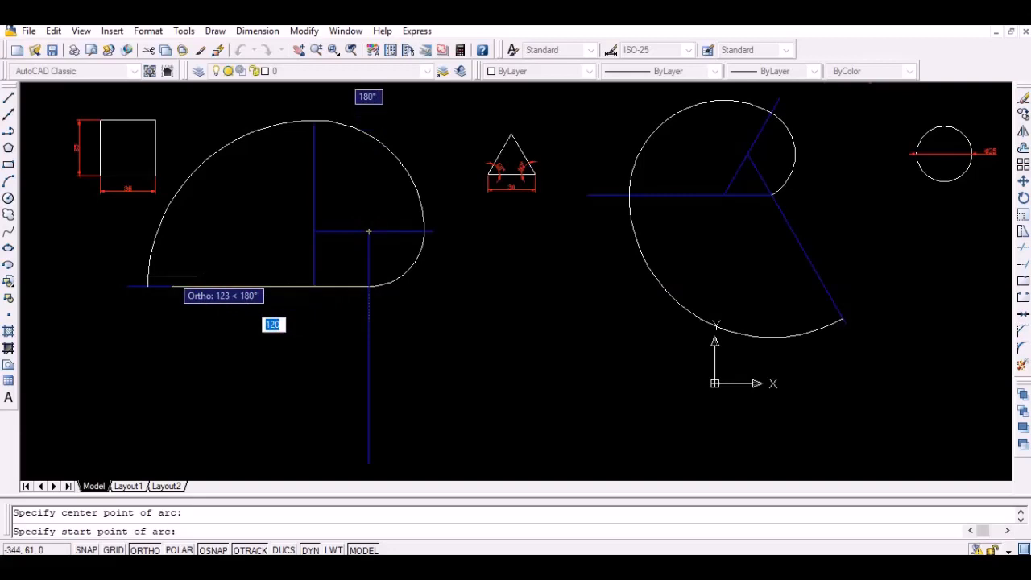